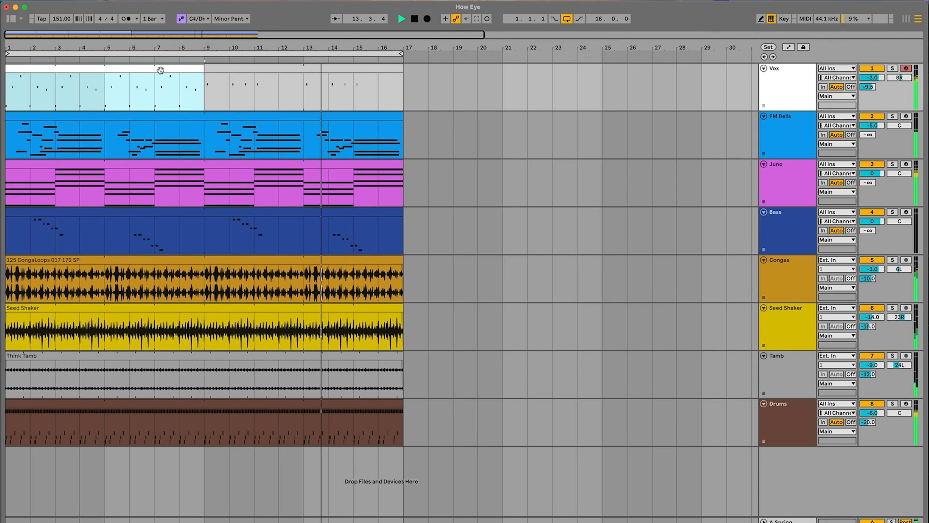
Step: Turn off the arrangement loop, compare Session and Arrangement views, and hide the browser
click(566, 20)
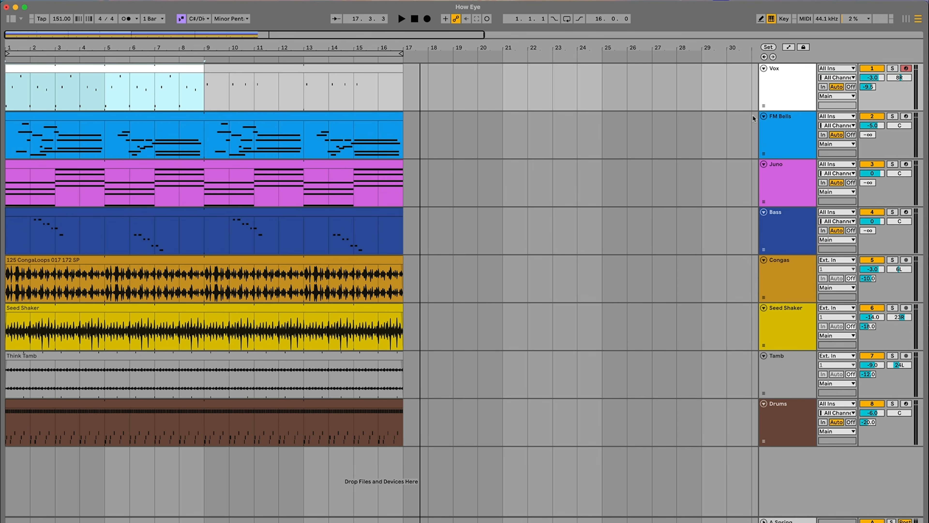
click(905, 22)
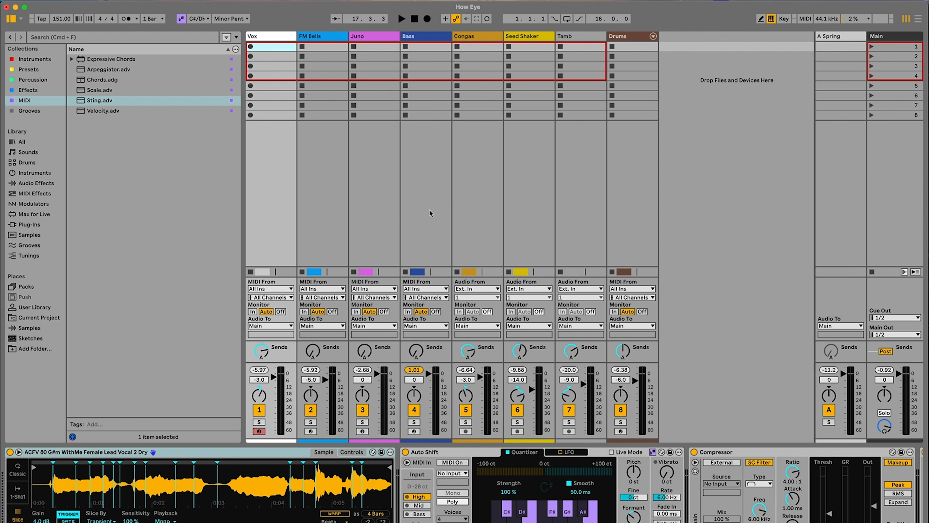
click(918, 21)
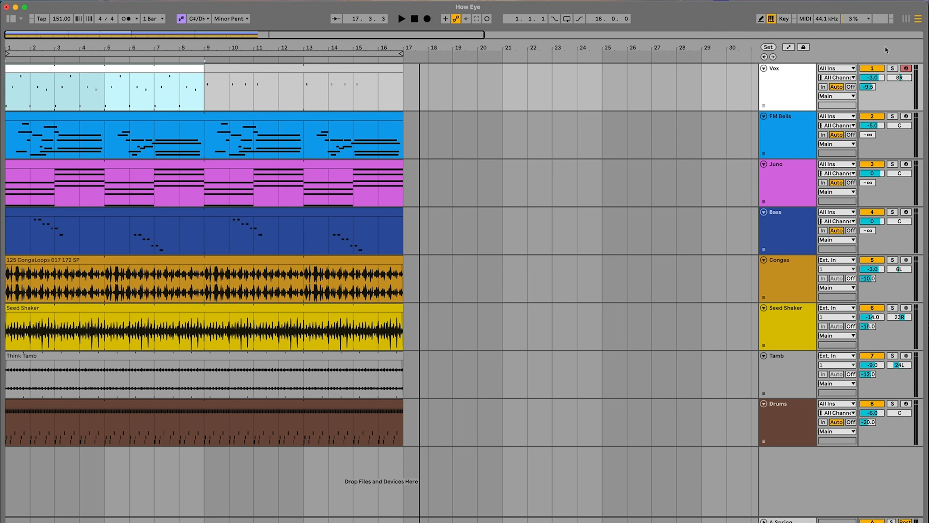
click(905, 21)
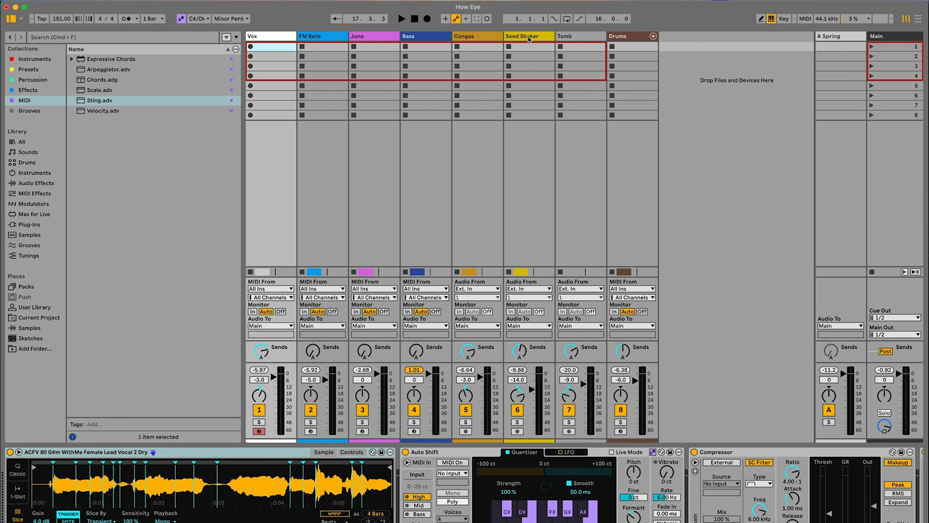
click(11, 19)
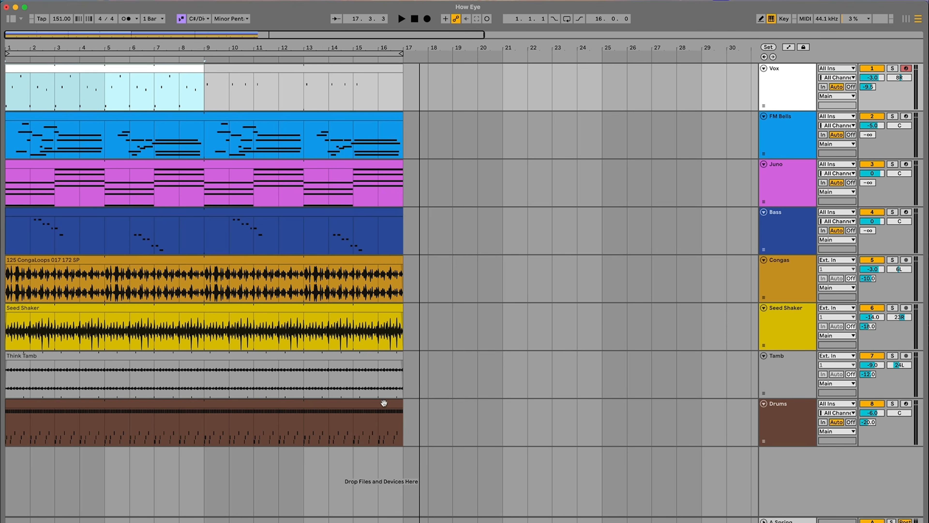
Step: Copy all arrangement clips from the Vox through Drums tracks into Session View, starting at the first Vox slot
click(384, 403)
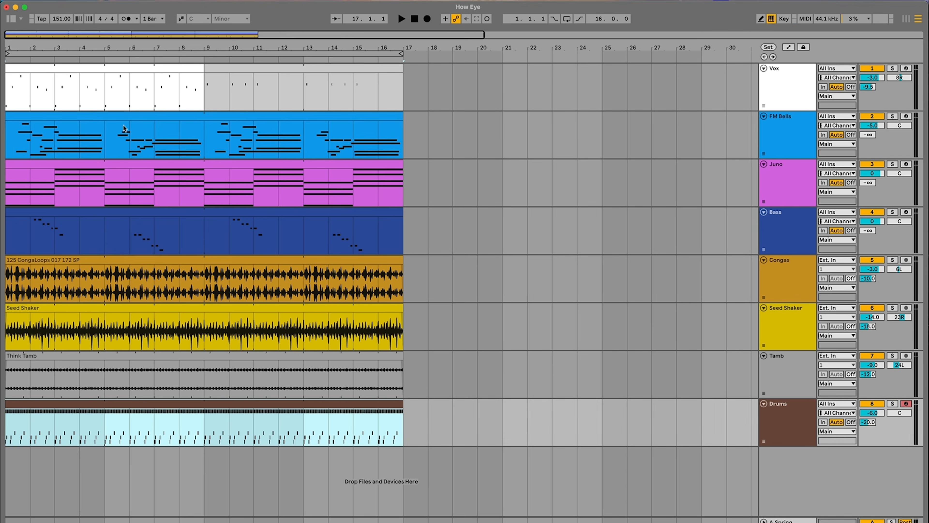
shift+click(56, 69)
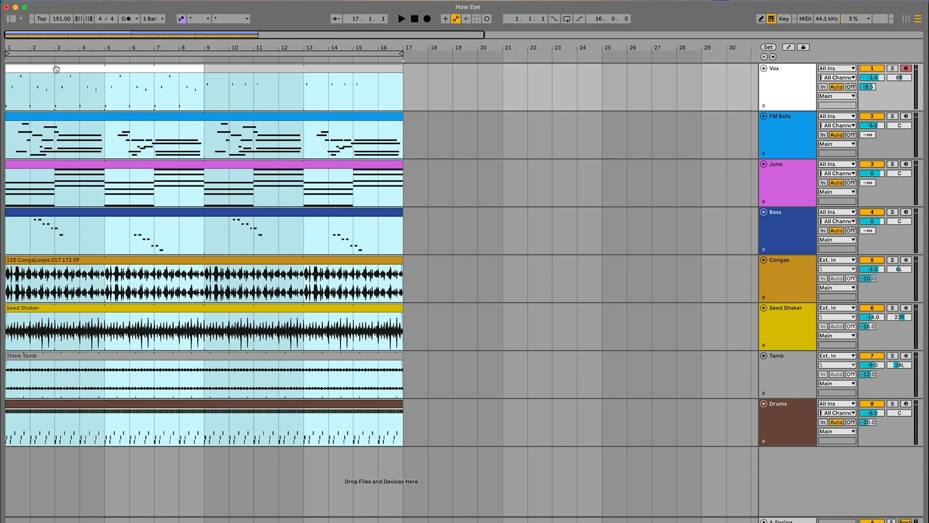
drag(54, 68, 65, 74)
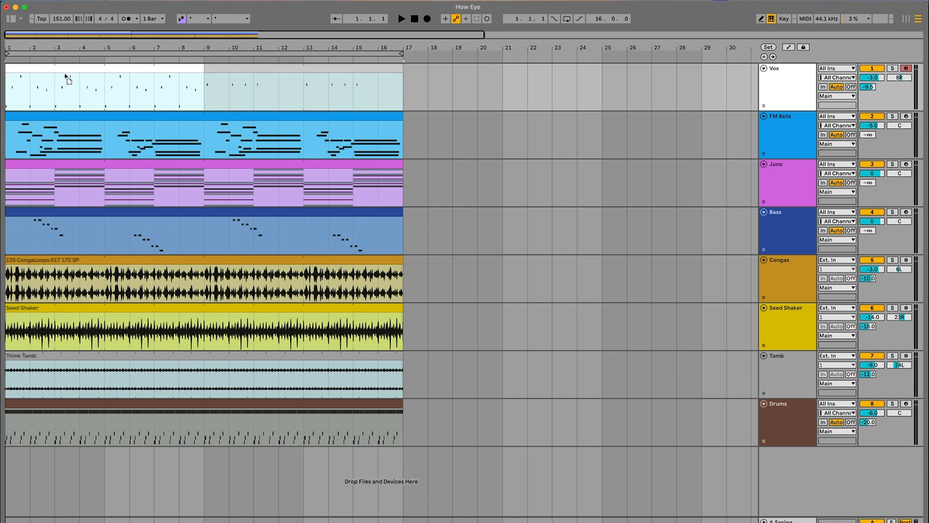
key(Tab)
drag(66, 77, 43, 54)
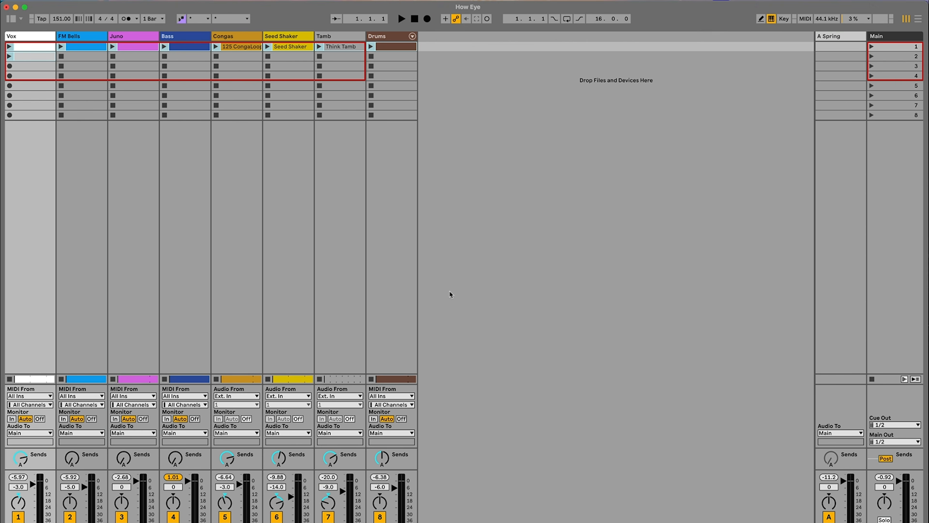
Step: Play the arrangement briefly, then stop all clips from the Main track
key(space)
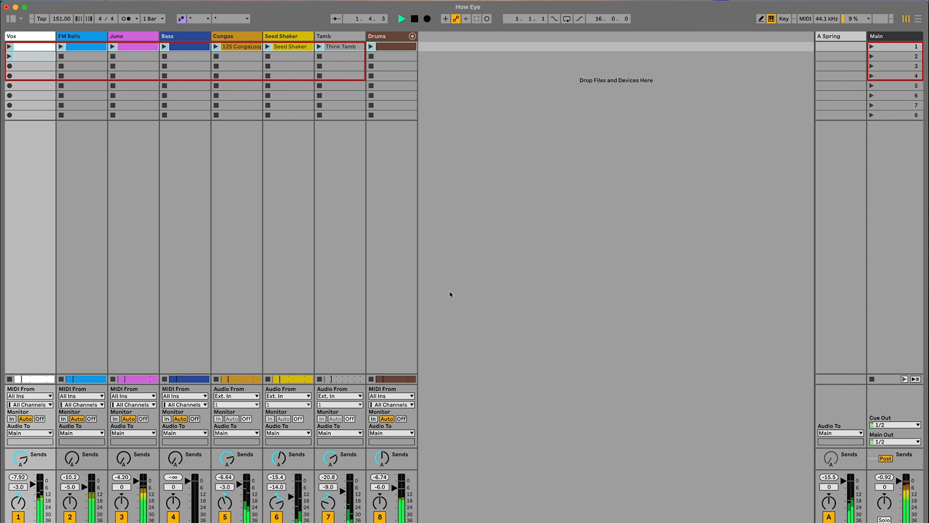
key(space)
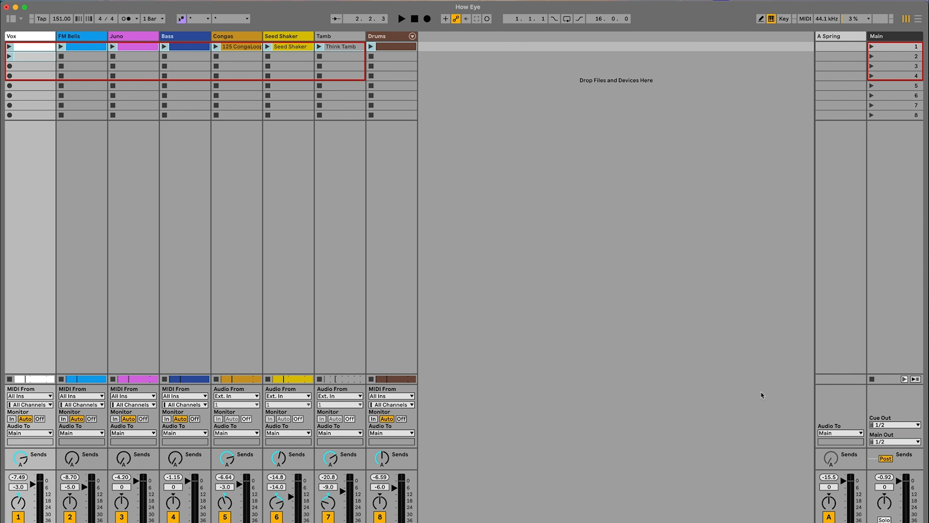
click(872, 380)
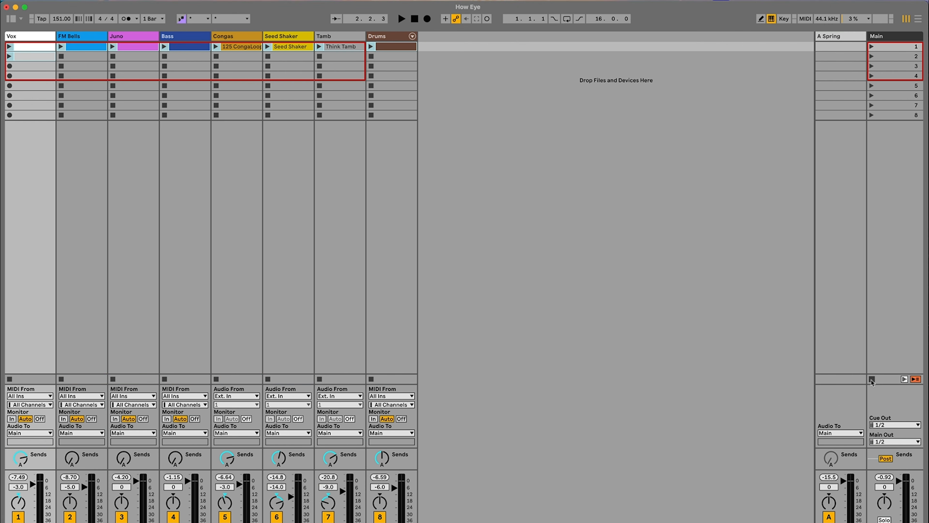
key(space)
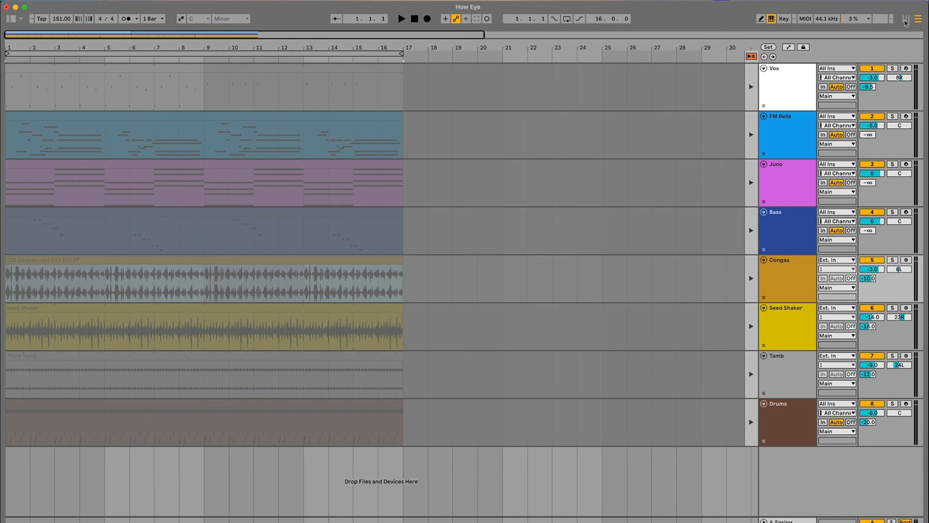
Step: Return to Session View and open the Drums clip in the first scene for editing
click(905, 20)
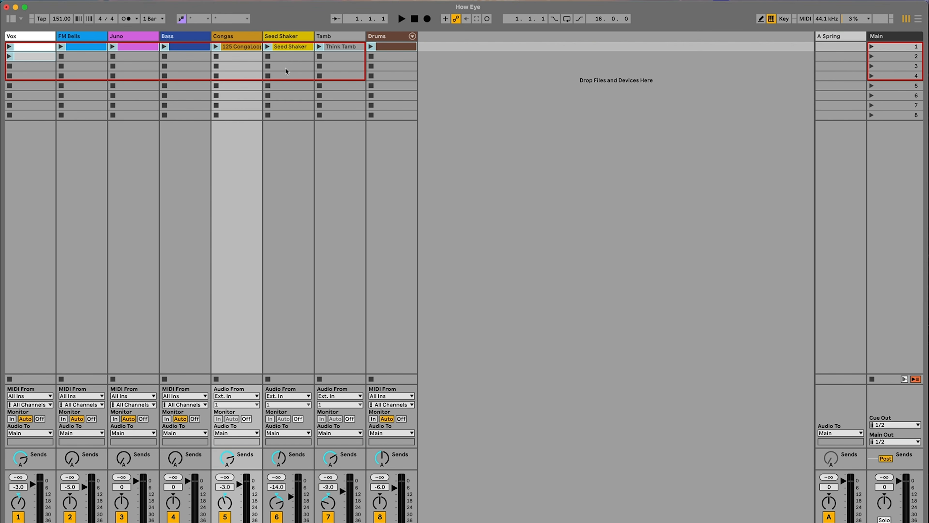
click(399, 51)
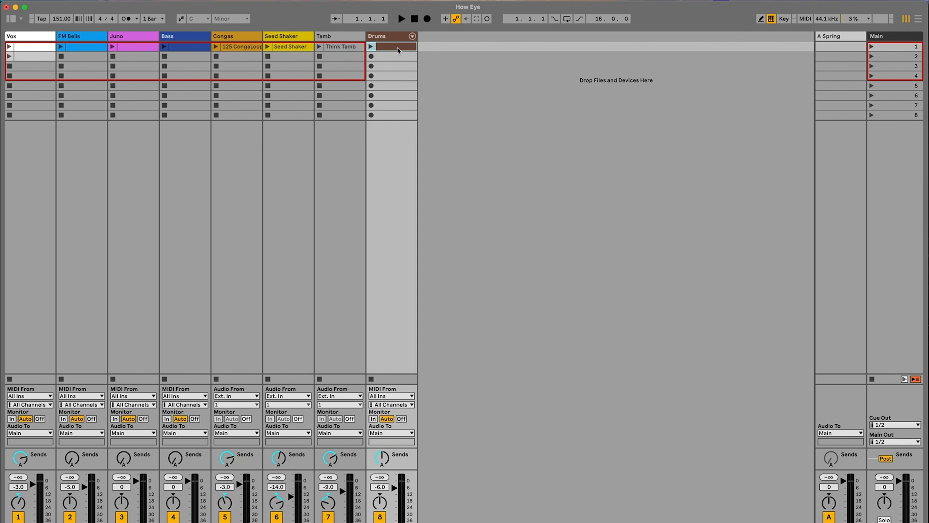
double_click(392, 52)
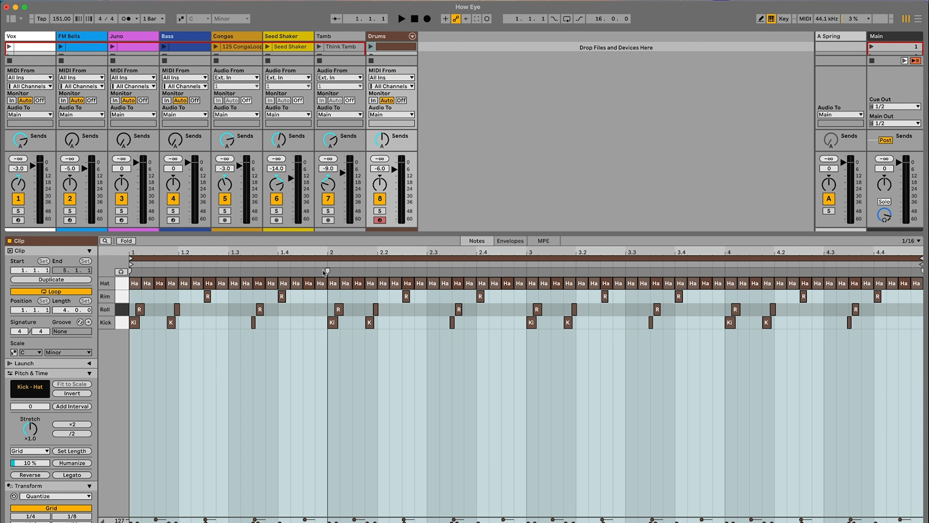
drag(298, 234, 297, 240)
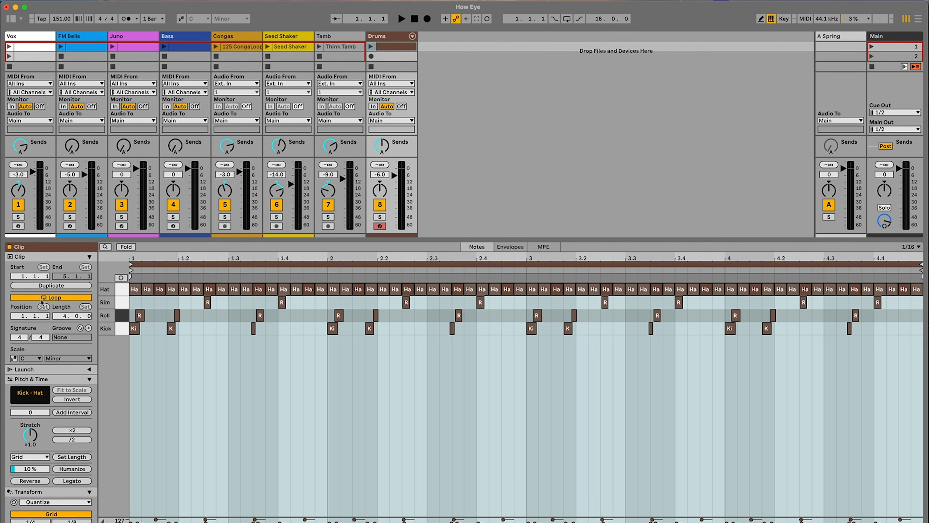
Step: Turn off looping for the Drums clip and play it through as a one-shot
click(63, 297)
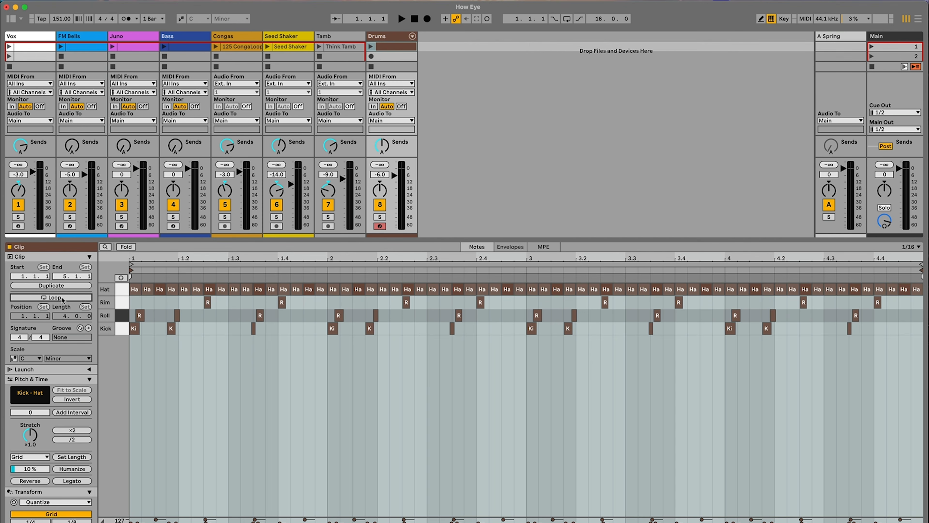
click(371, 47)
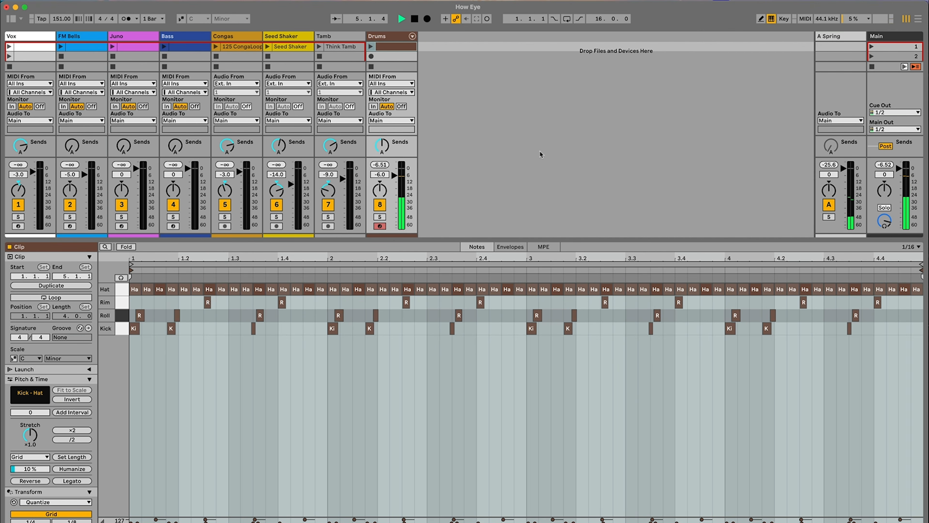
key(space)
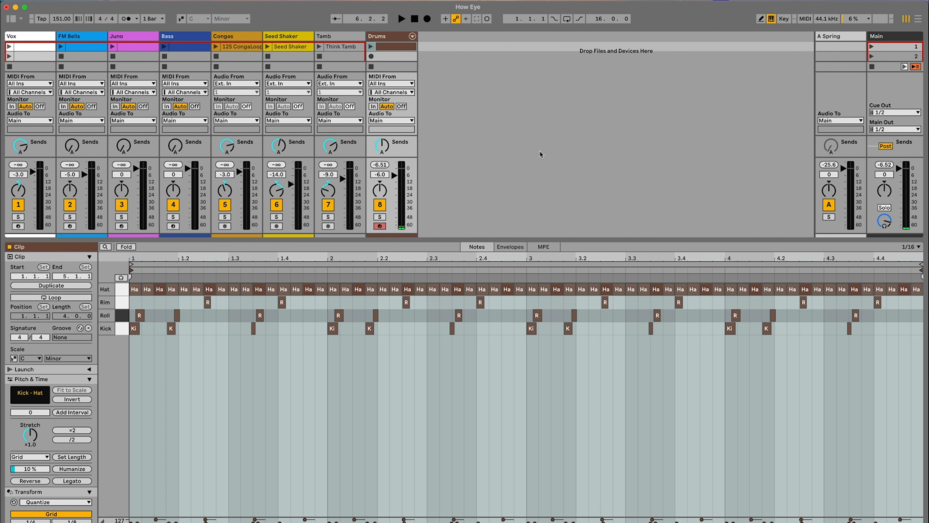
Step: Turn looping back on for the Drums clip and launch it
click(72, 298)
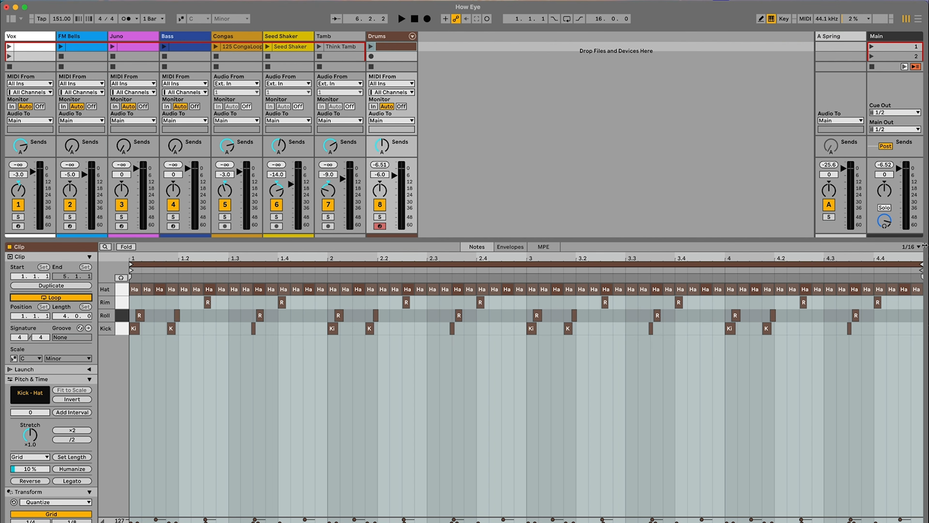
drag(920, 263, 837, 272)
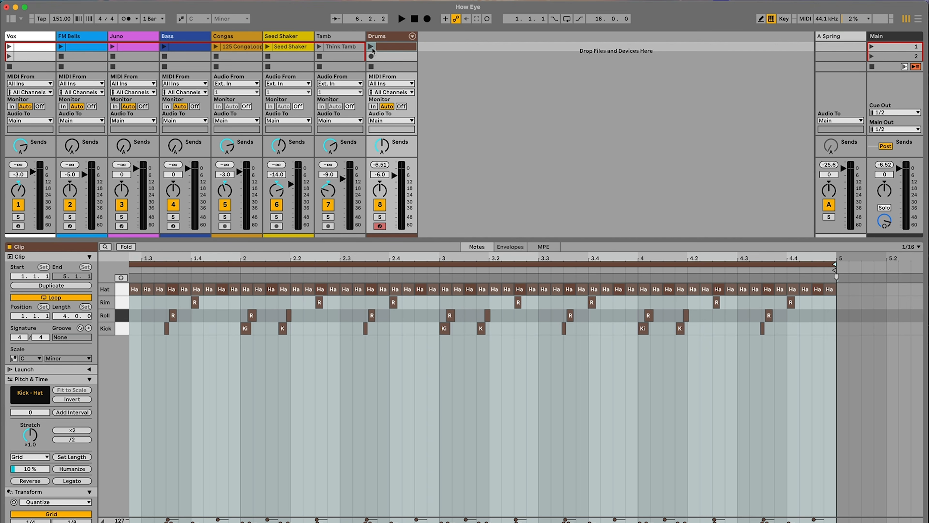
click(371, 47)
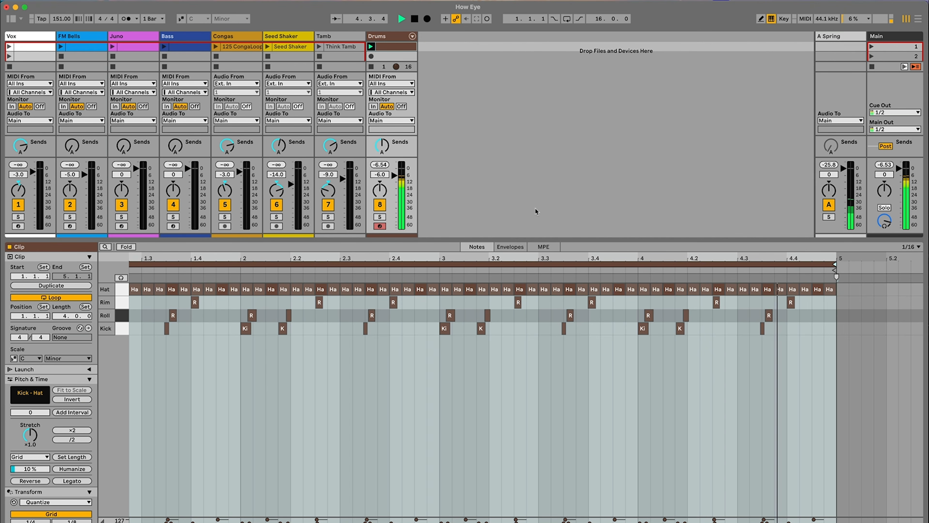
Step: Close the clip editor and launch the Bass, Seed Shaker and Juno clips alongside the playing drums
key(super+alt+l)
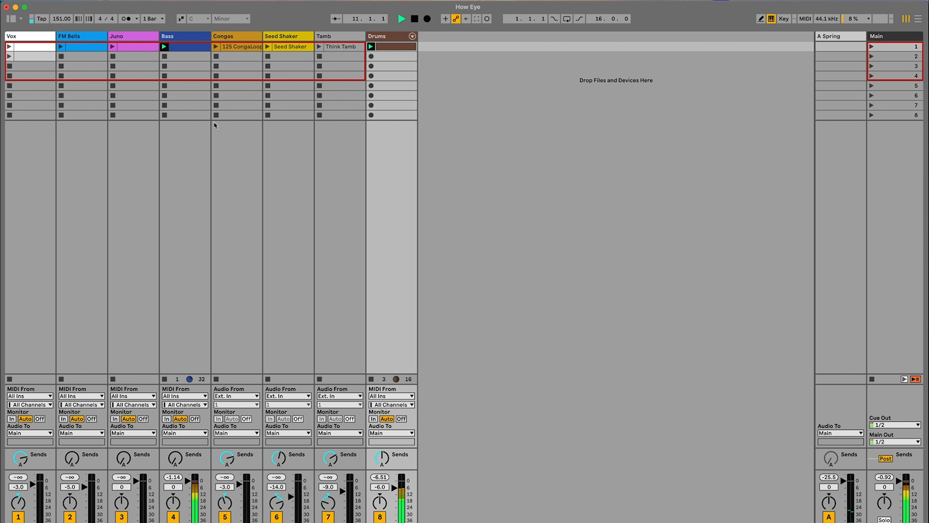
click(267, 47)
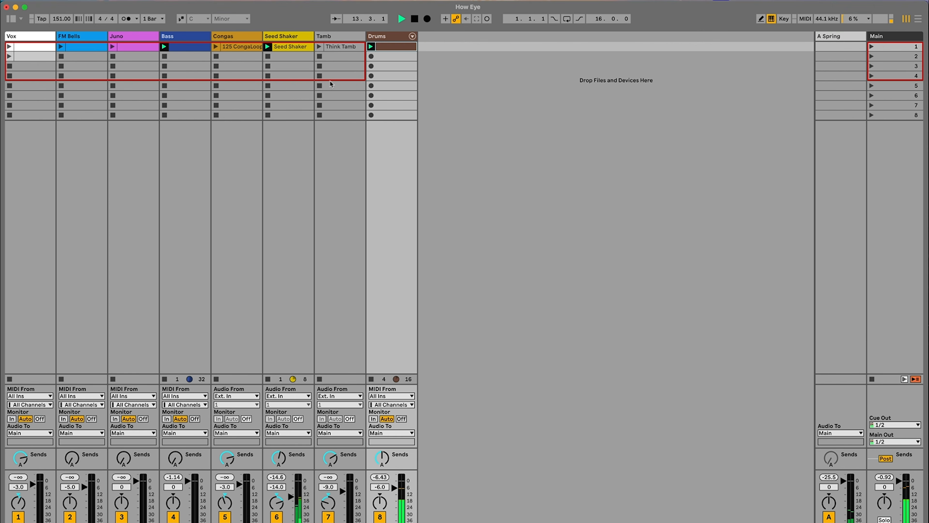
click(112, 46)
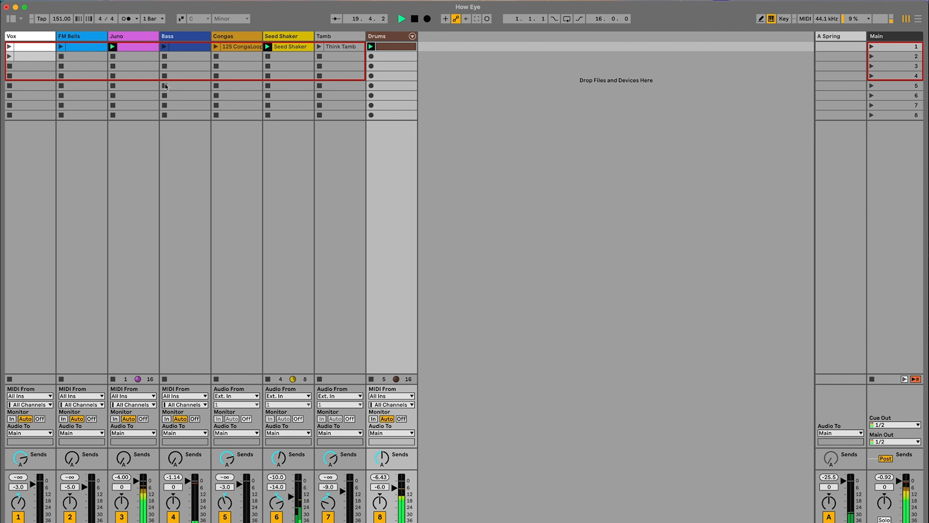
Step: Stop the Drums track, launch the Vox and Think Tamb clips, relaunch Drums, and end by stopping all clips
click(371, 379)
click(10, 47)
click(319, 47)
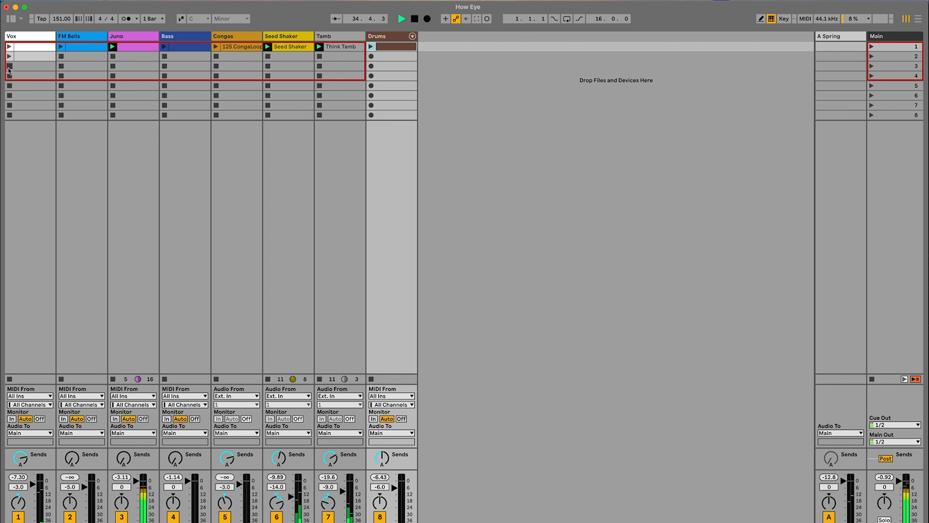
click(371, 46)
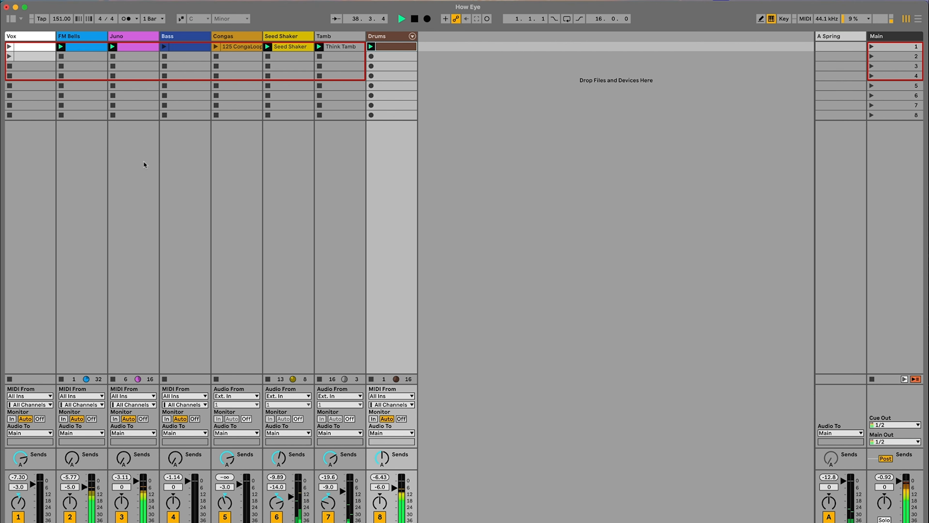
click(873, 378)
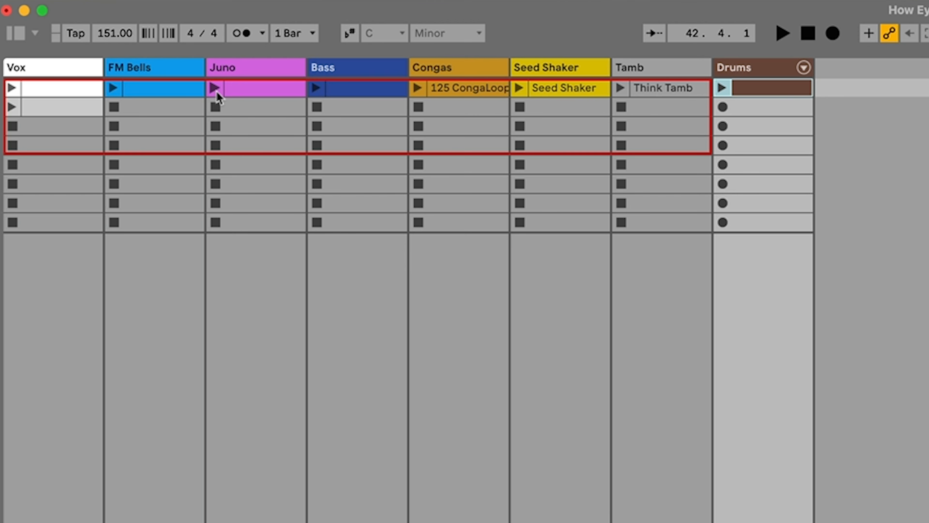
Step: Launch the Juno clip, add the Drums clip while it plays, and stop playback
click(215, 89)
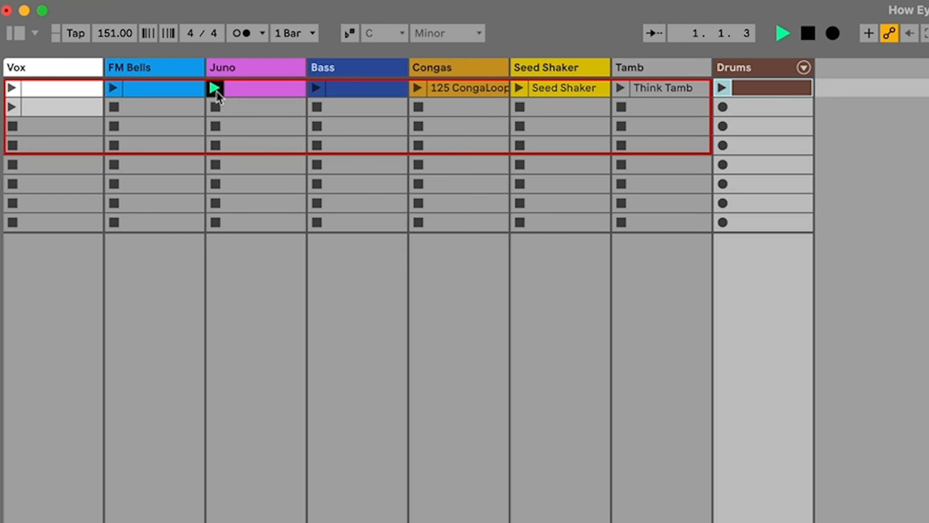
click(728, 91)
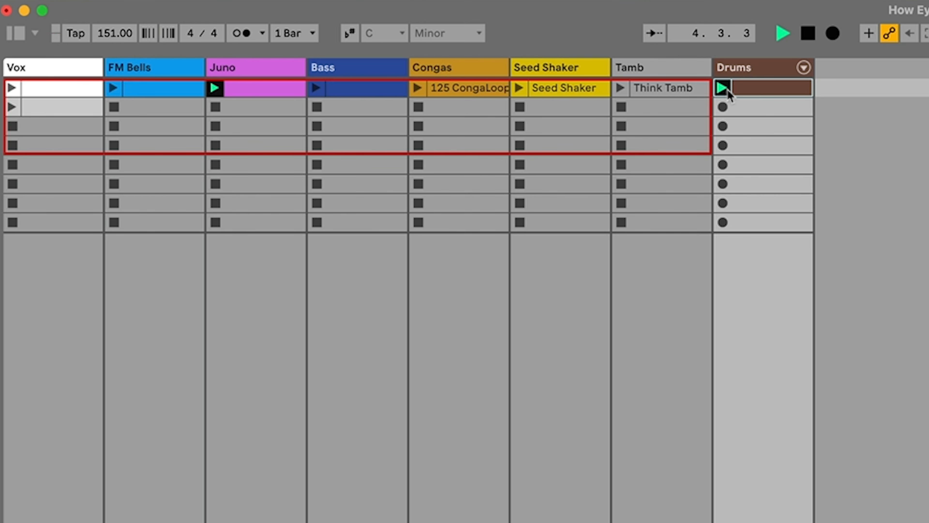
key(space)
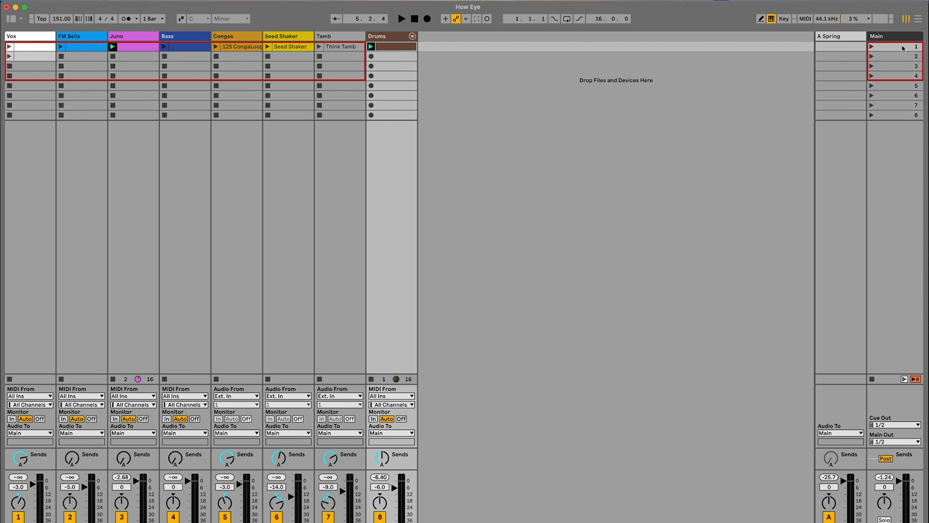
Step: Select scene 2 on the Main track
click(889, 55)
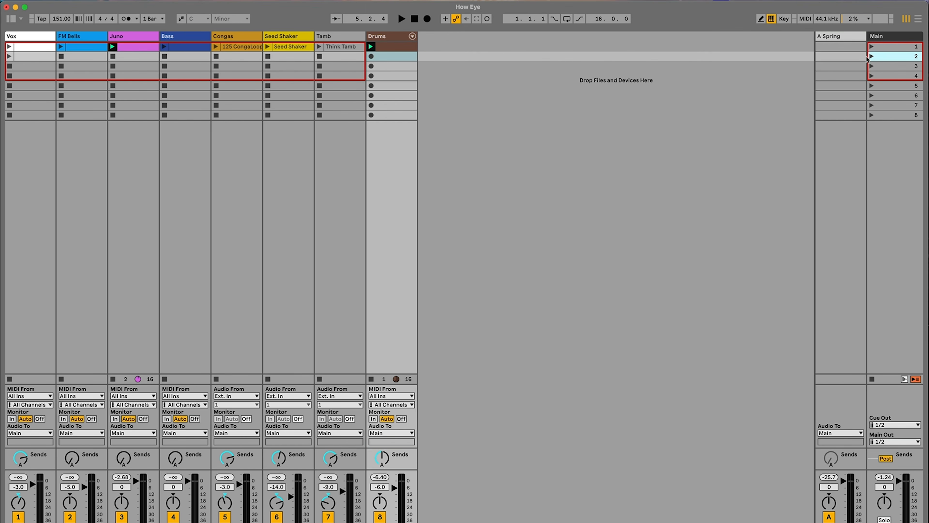
click(878, 66)
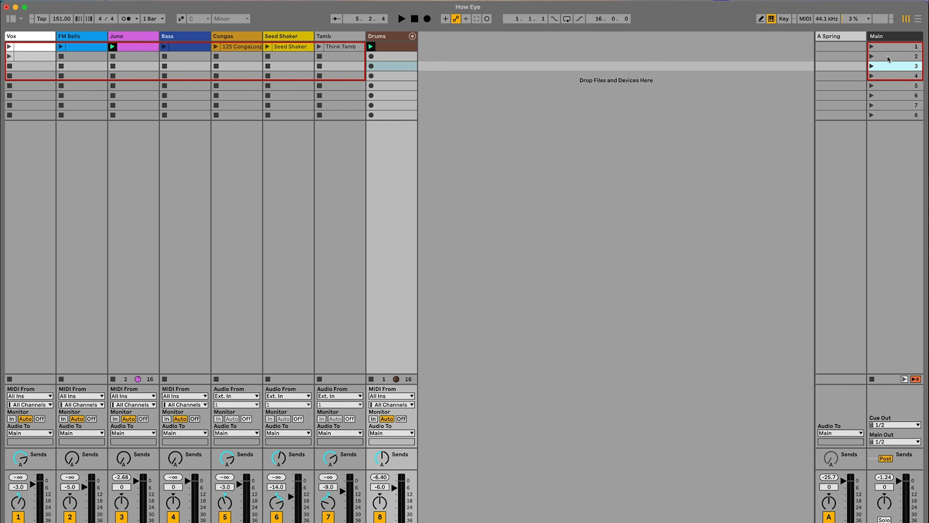
click(887, 57)
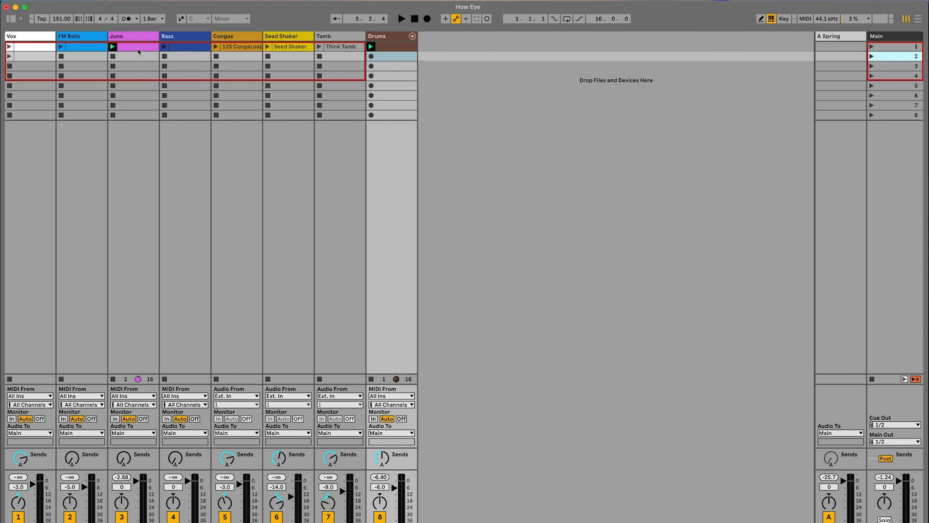
Step: Move the Juno and Drums clips into scene 3, launch that scene, and launch scene 1 for comparison
drag(137, 48, 138, 66)
drag(398, 47, 394, 68)
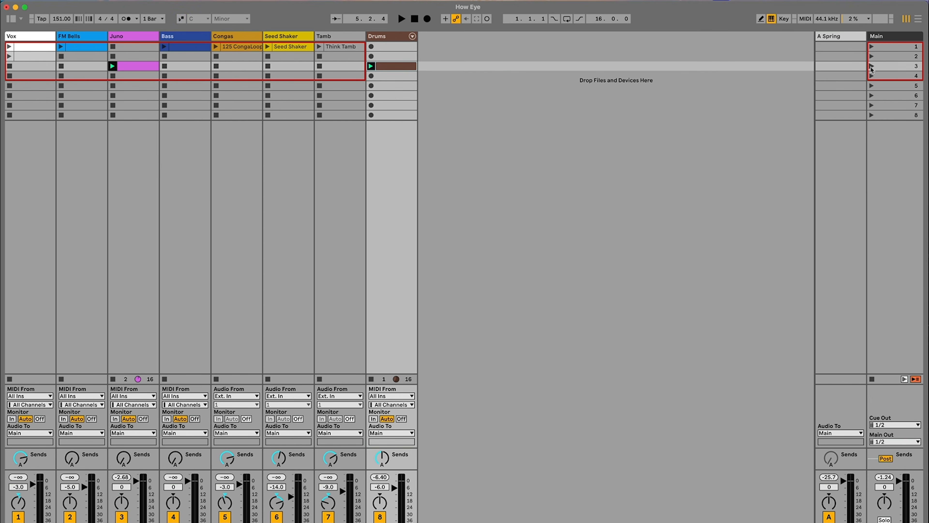
click(871, 67)
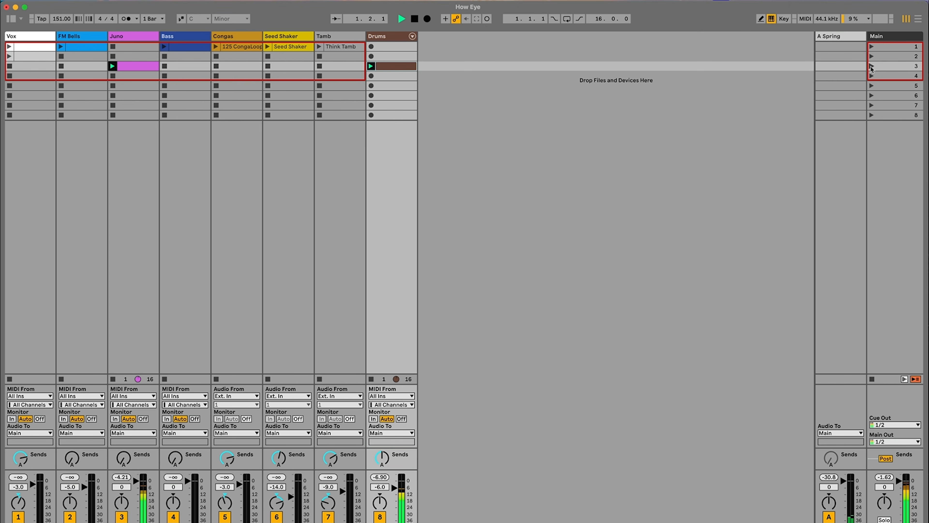
click(871, 47)
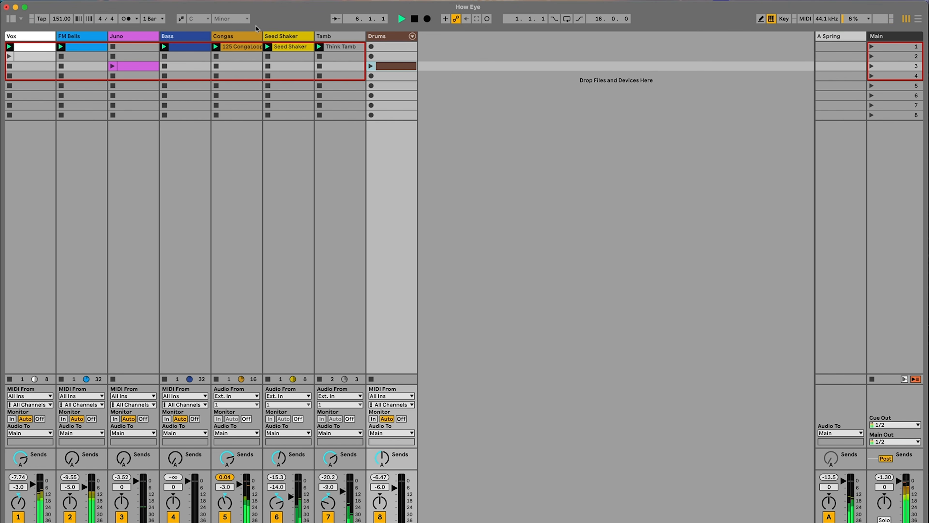
Step: Rename scene 3 as Intro and launch the FM Bells clip alongside its playing clips
click(871, 66)
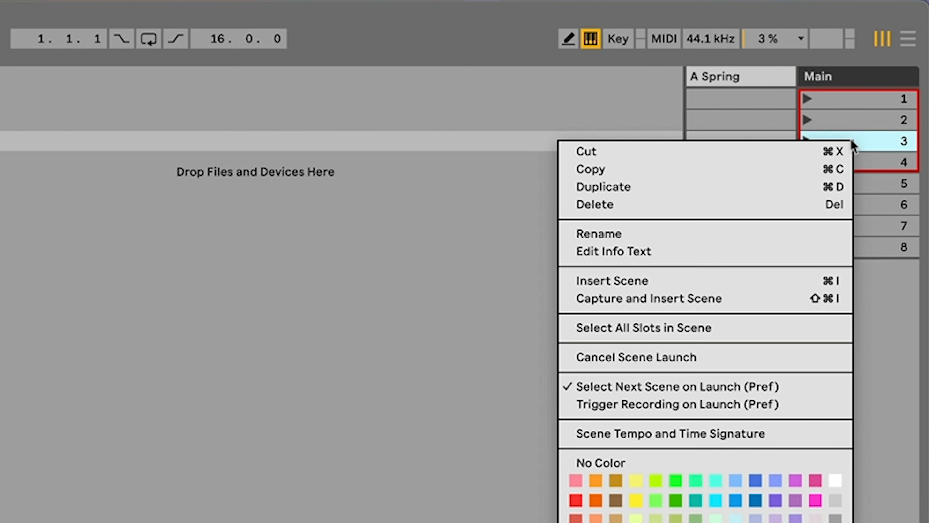
click(613, 236)
text(Intro)
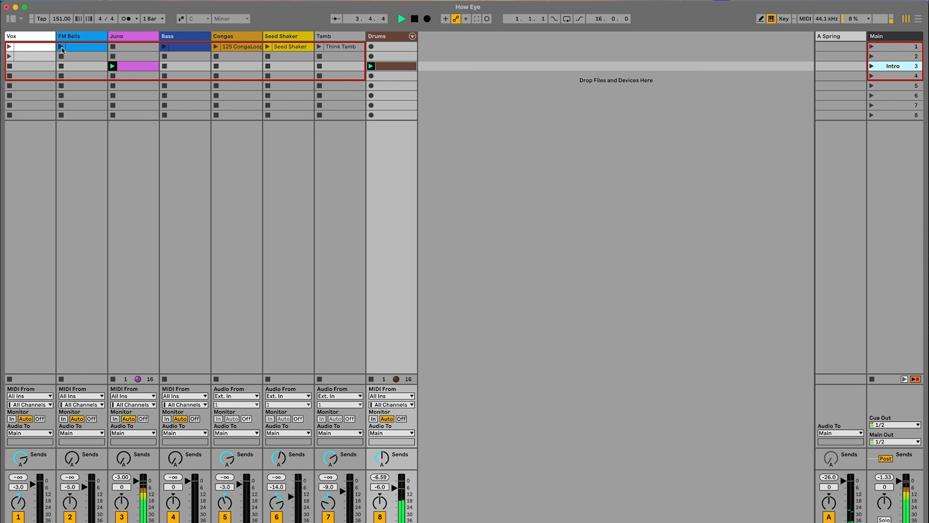
click(61, 46)
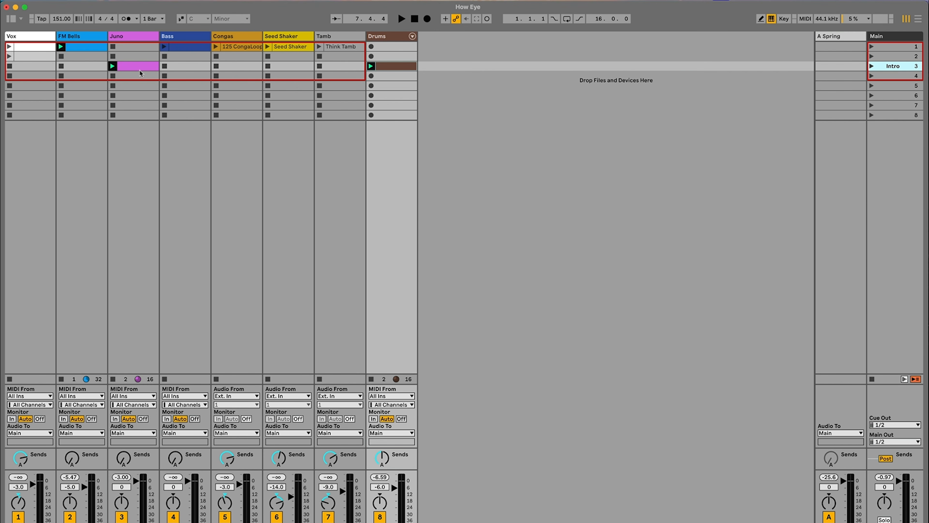
drag(134, 67, 137, 76)
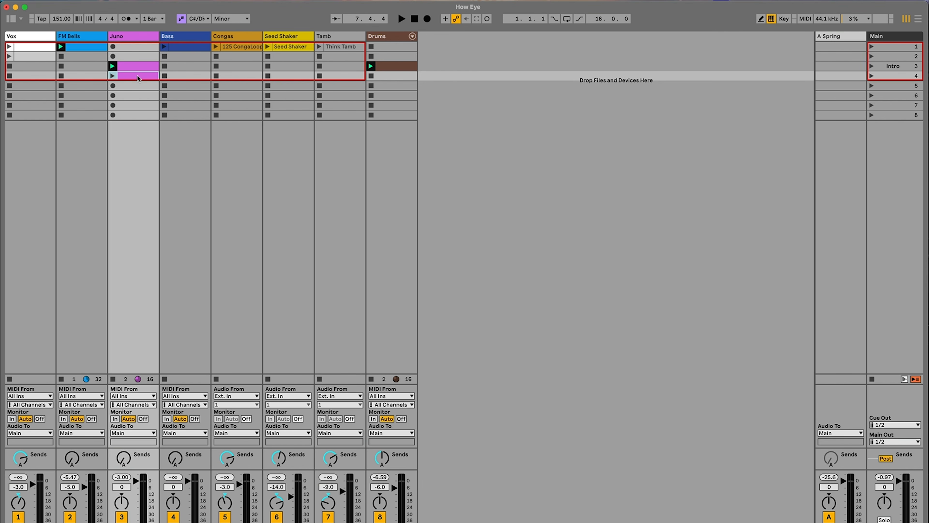
key(Delete)
click(98, 2)
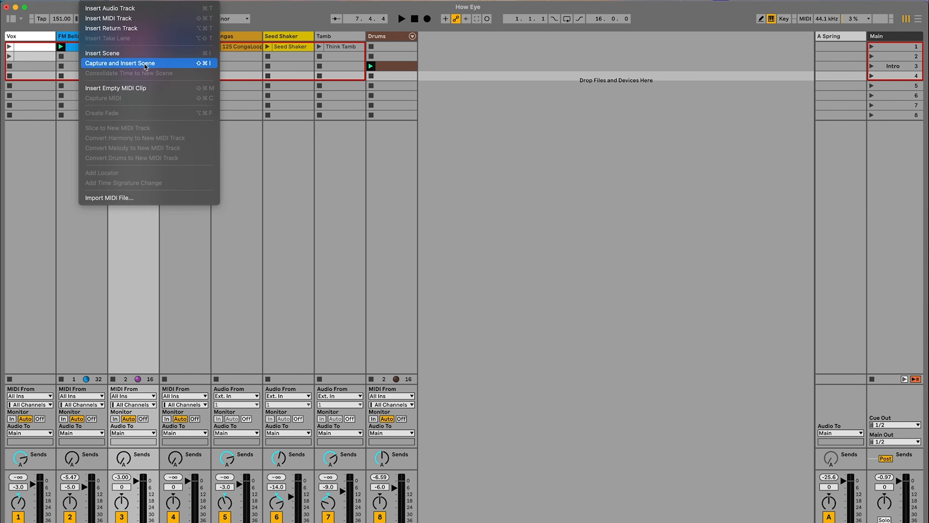
click(206, 68)
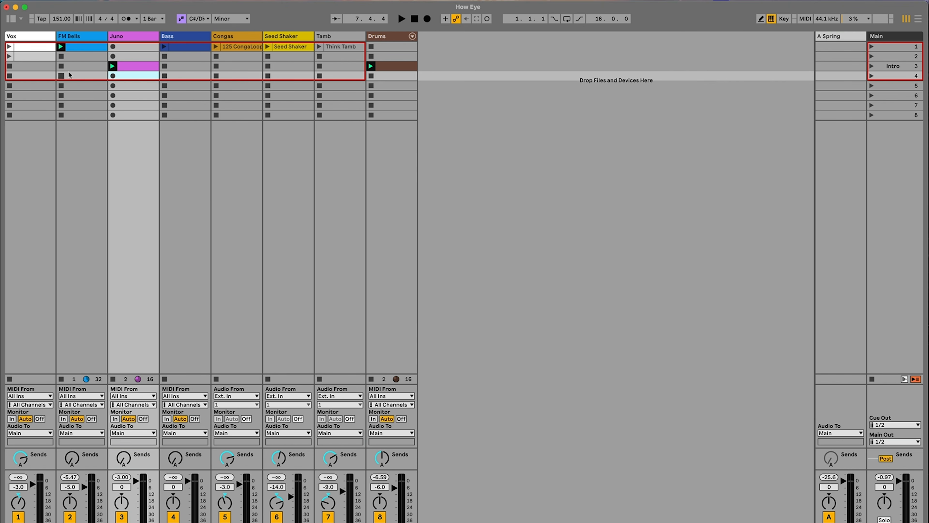
Step: Select the Intro scene and capture the playing FM Bells, Juno and Drums clips into a new scene below it
click(895, 66)
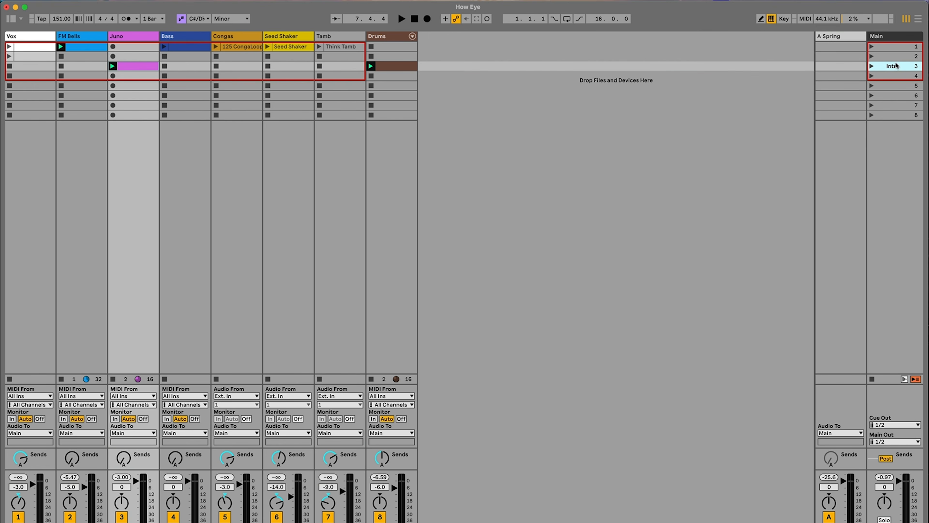
click(91, 0)
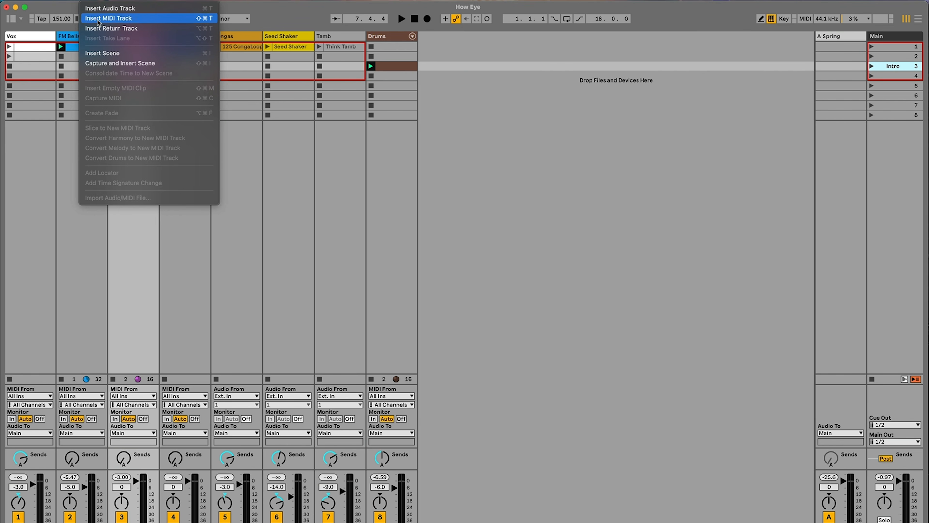
click(101, 64)
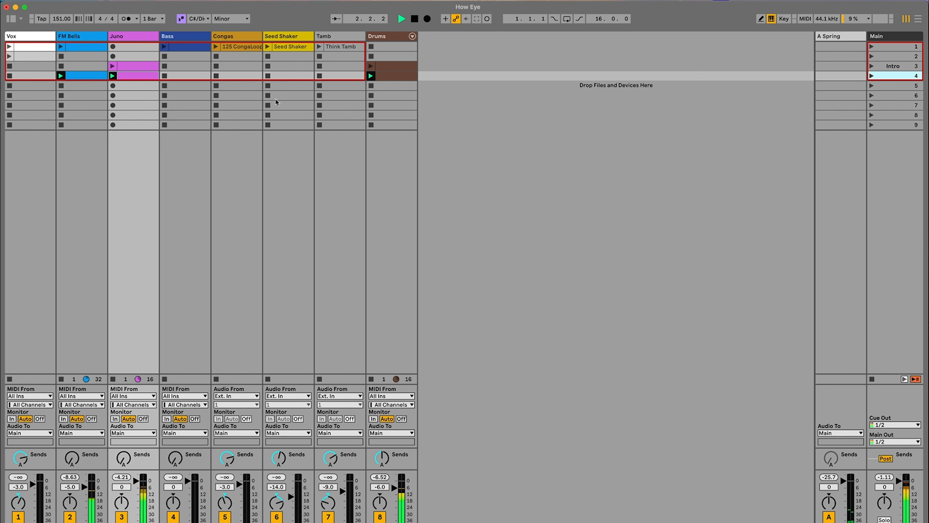
Step: Add the Think Tamb clip with its track volume at -6.9 dB and capture the playing clips as a new scene
click(319, 47)
drag(343, 491, 343, 488)
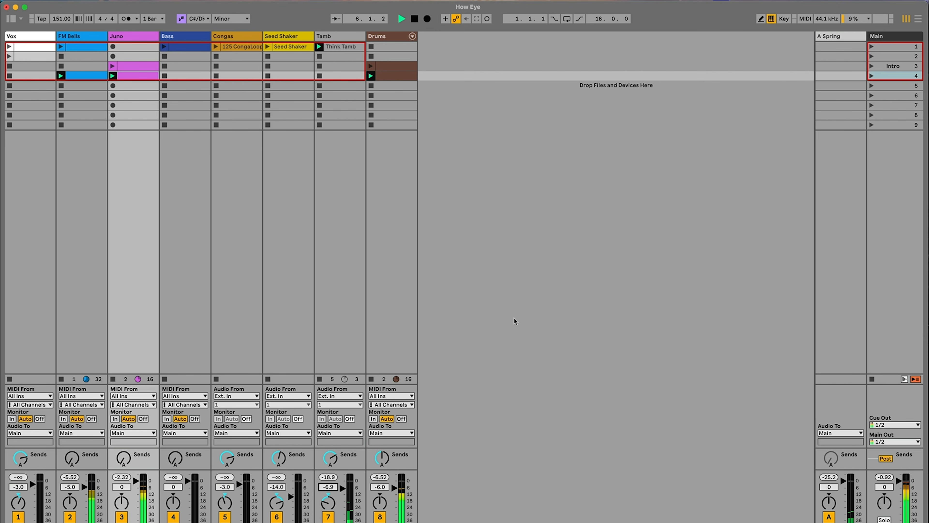
key(super+shift+i)
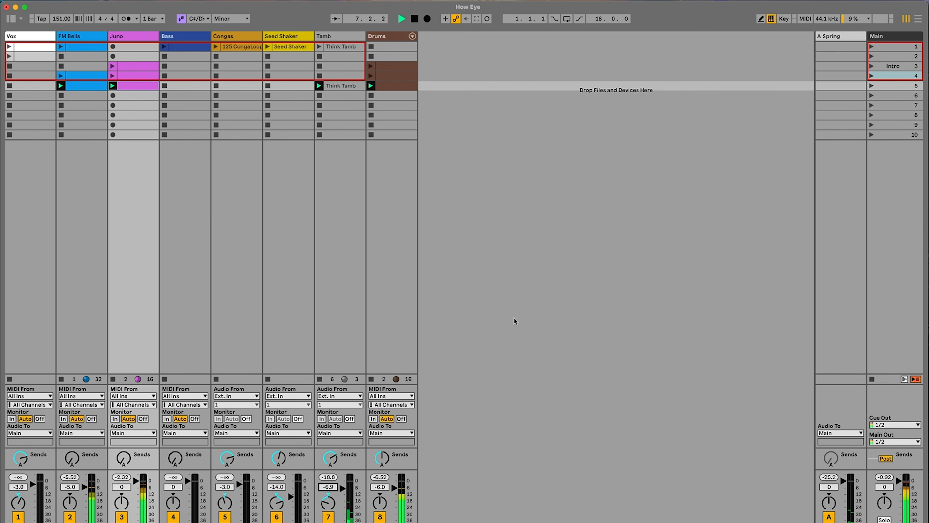
Step: Replace FM Bells with the first Vox clip and the Congas loop, and capture the combination as a new scene
click(62, 96)
click(216, 47)
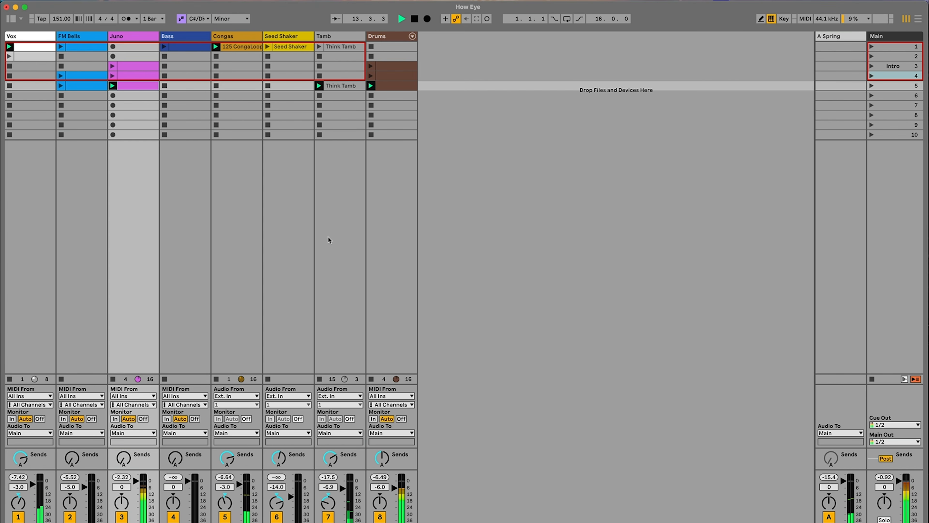
key(super+shift+i)
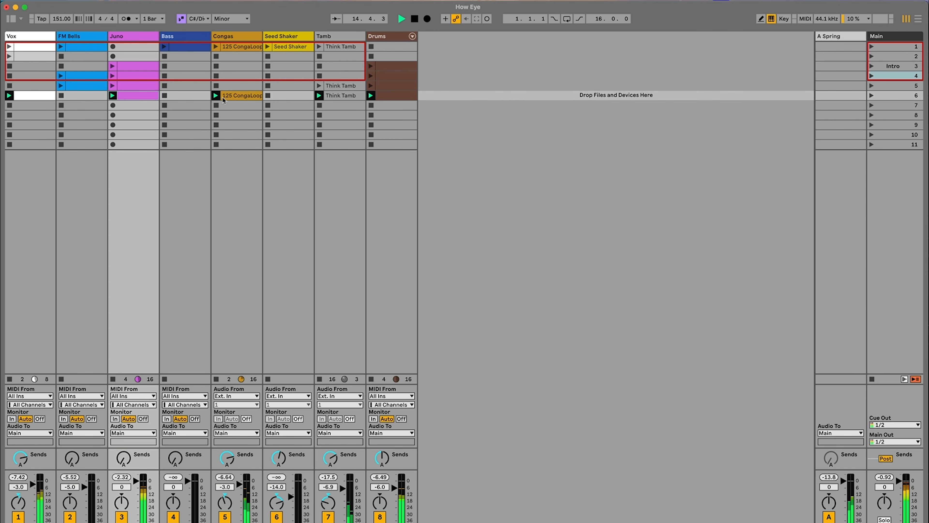
Step: Stop the Vox and Drums tracks and capture the remaining Juno, Congas and Tamb clips as a new scene
click(14, 107)
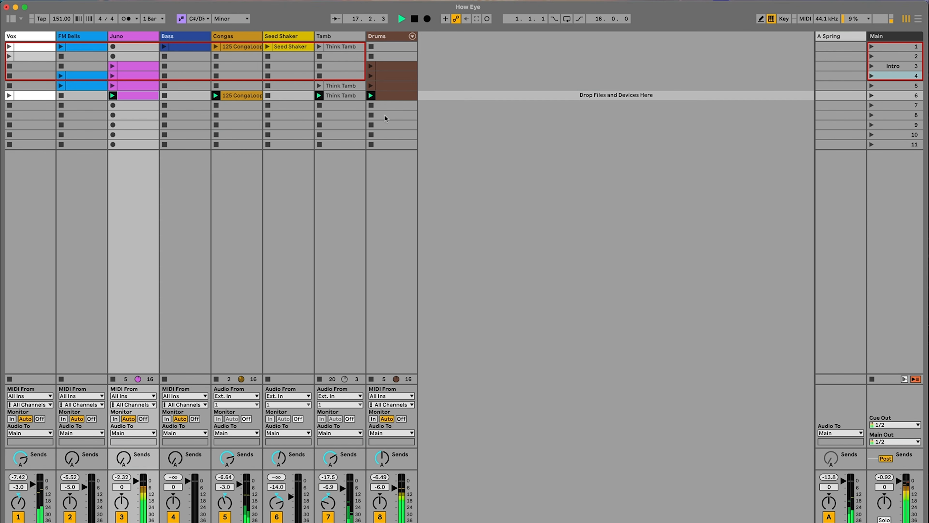
click(370, 106)
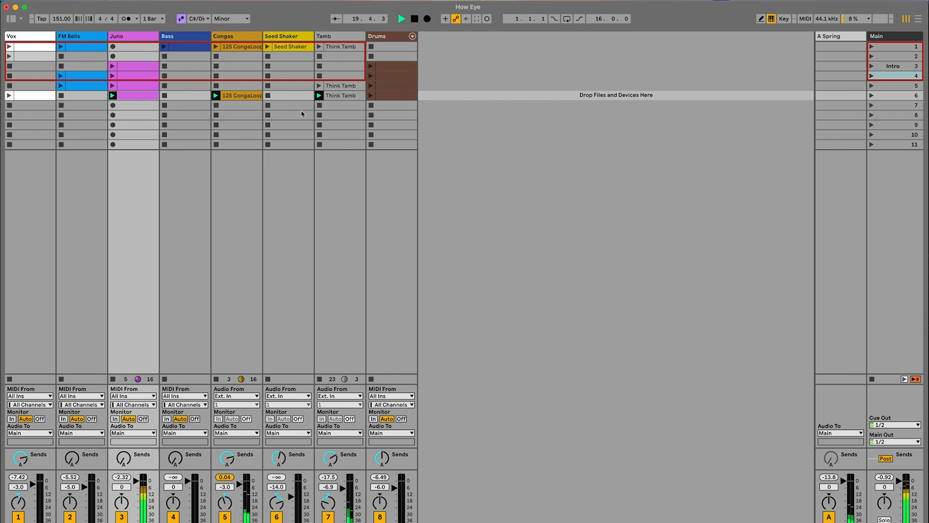
key(super+shift+i)
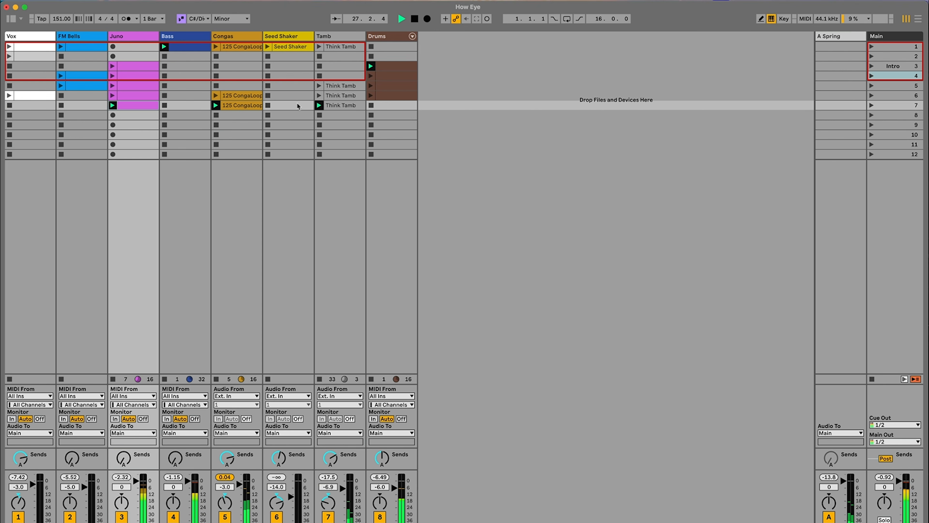
Step: With Bass and Drums brought in, stop the Congas track and capture the playing clips as a new scene
click(216, 114)
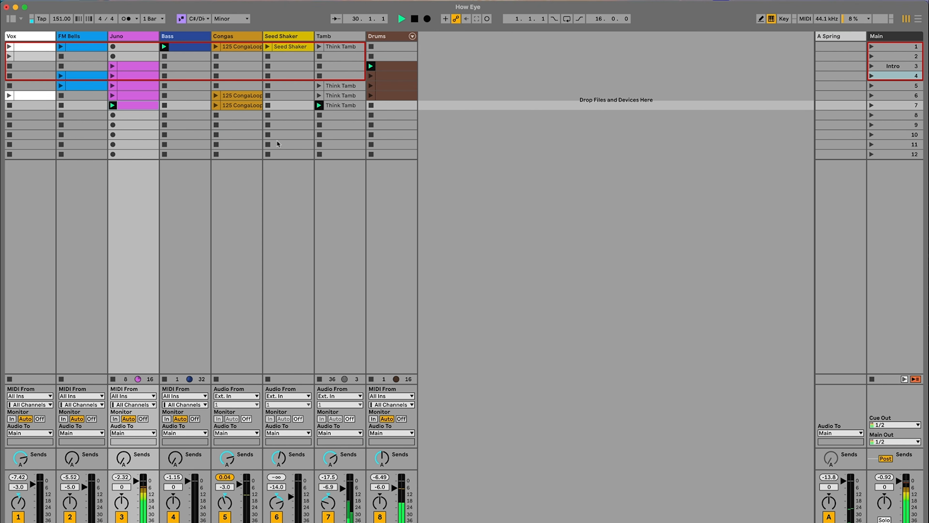
key(super+shift+i)
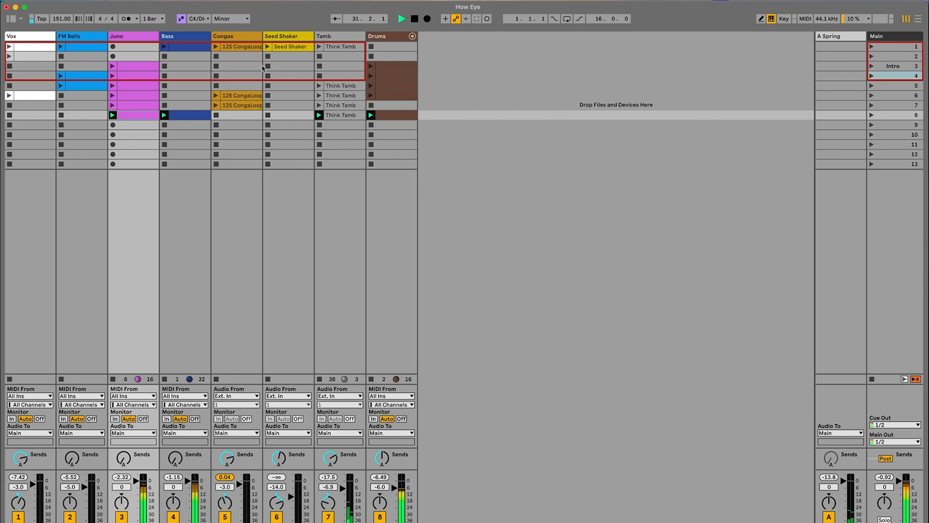
Step: Launch the Seed Shaker and FM Bells clips and capture the fuller combination as a new scene
click(268, 46)
click(60, 75)
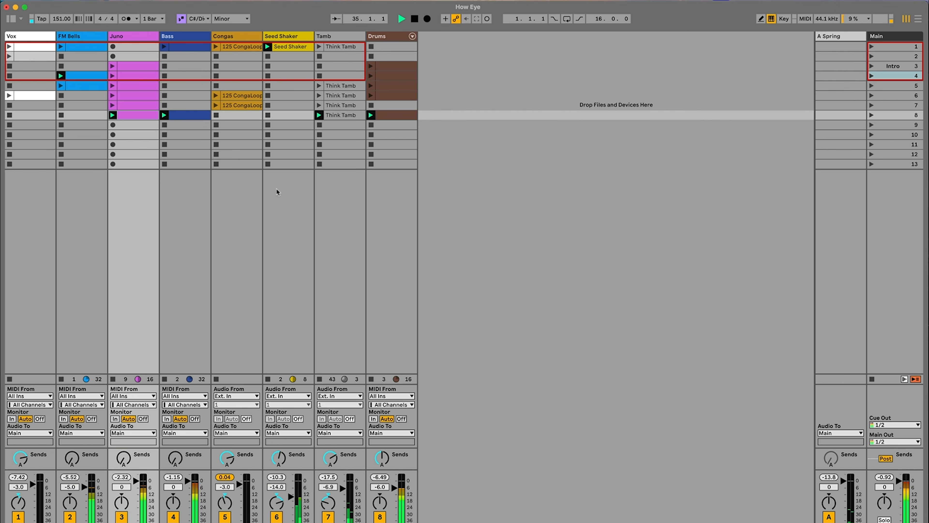
key(super+shift+i)
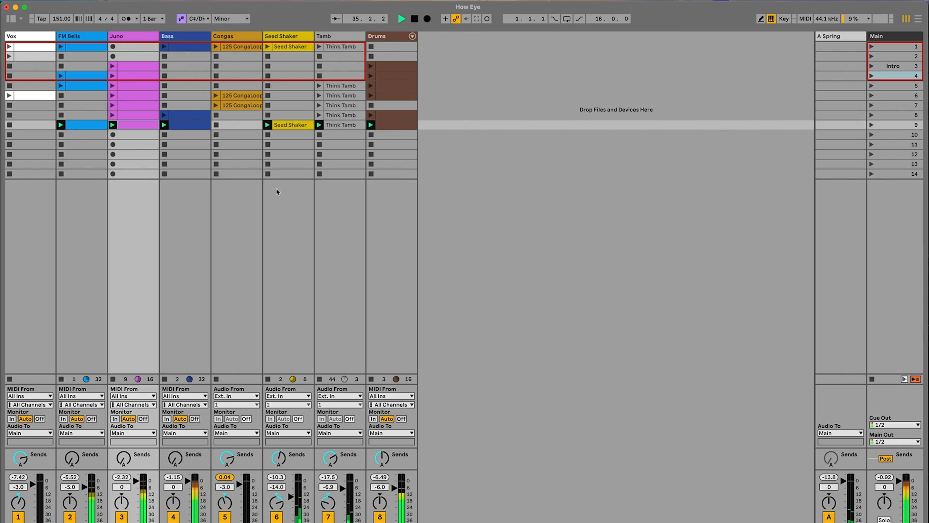
Step: Launch the second Vox clip from scene 2 and capture all playing clips as a new scene
click(9, 57)
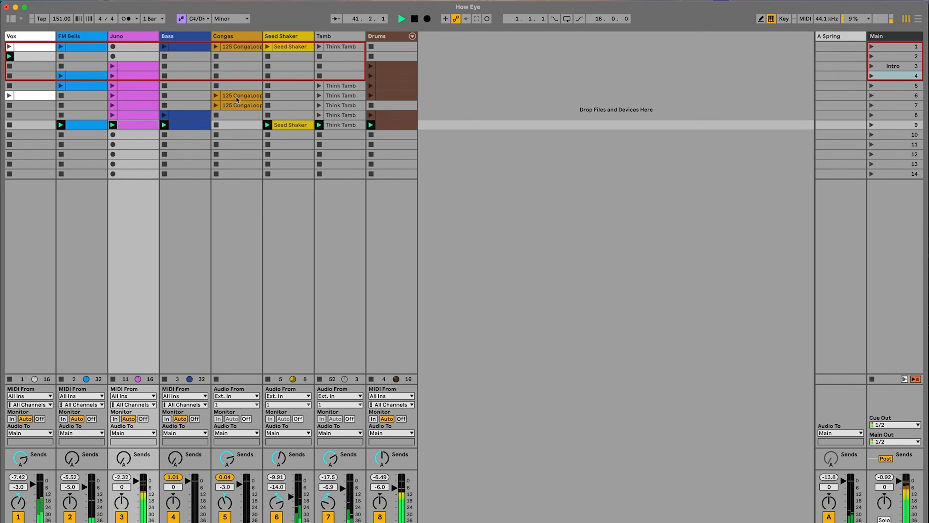
key(super+shift+i)
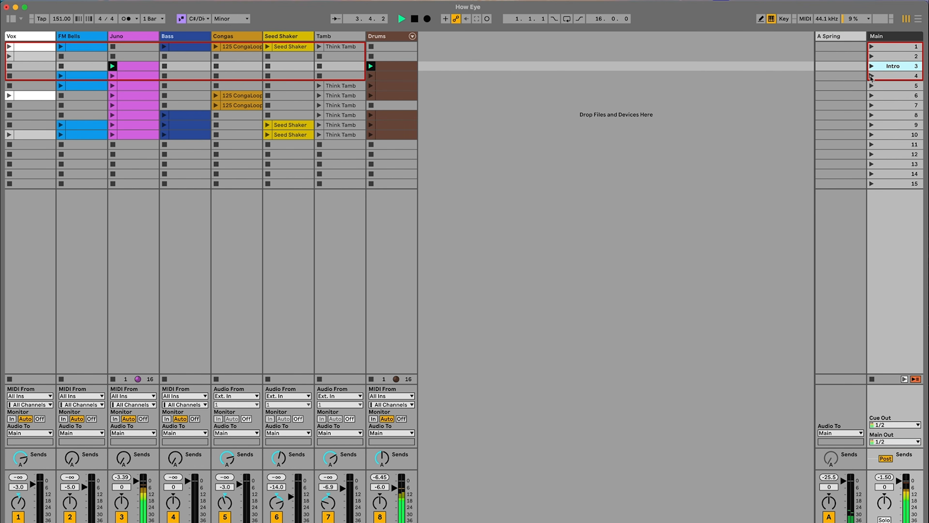
Step: Launch scenes 4 and 5 in turn and delete the Drums clip from scene 5
click(871, 75)
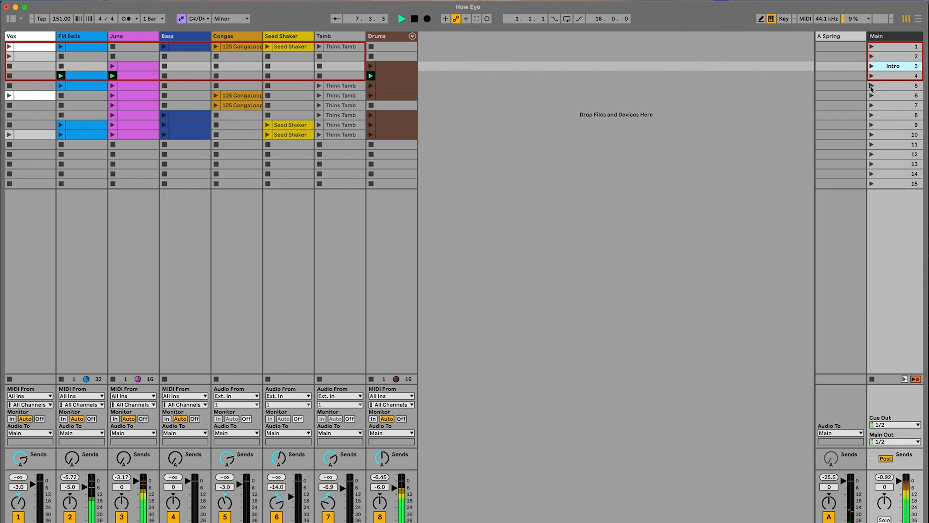
click(871, 85)
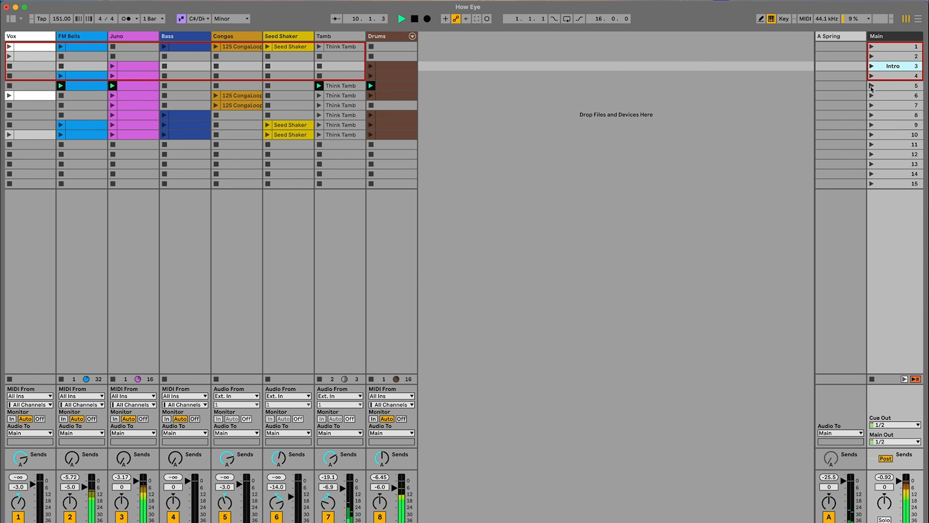
click(405, 88)
key(Delete)
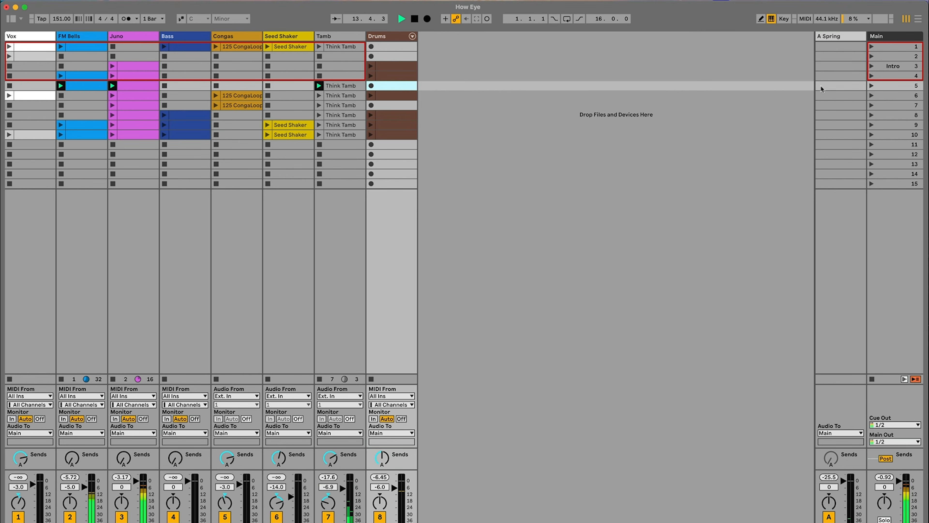
Step: Launch scene 6 and stop playback
click(872, 96)
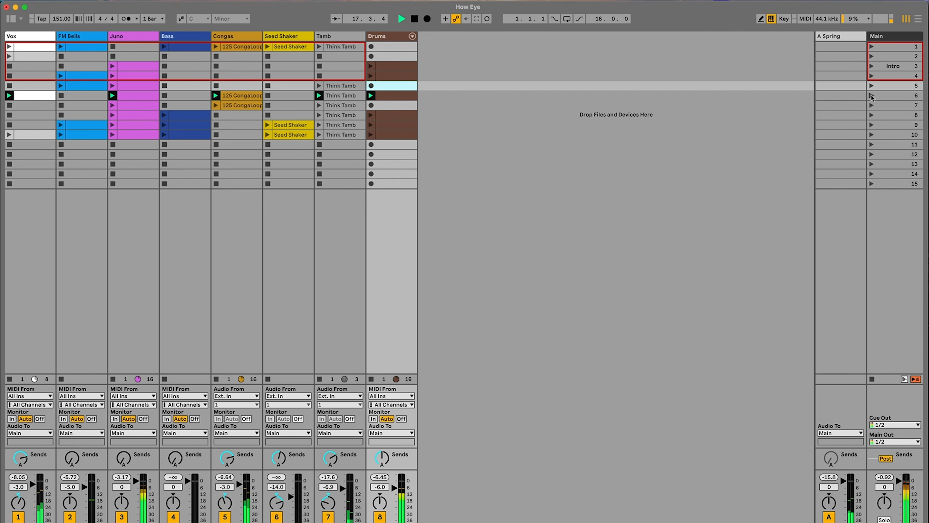
key(space)
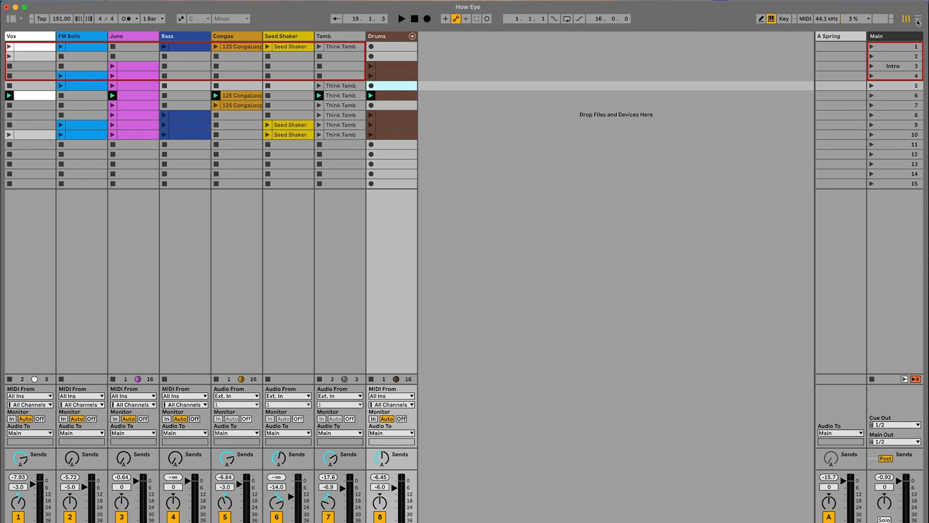
Step: Delete all clips from the Arrangement timeline and return to Session View
click(918, 20)
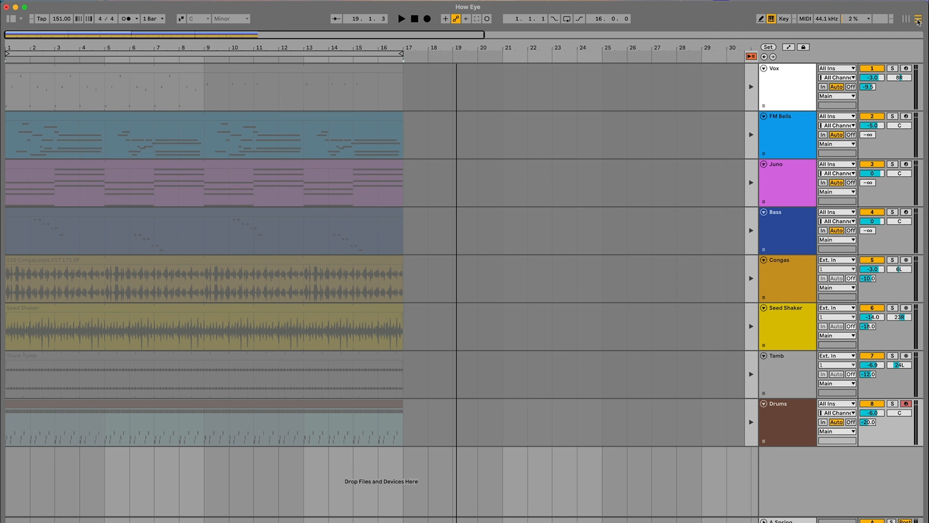
click(527, 183)
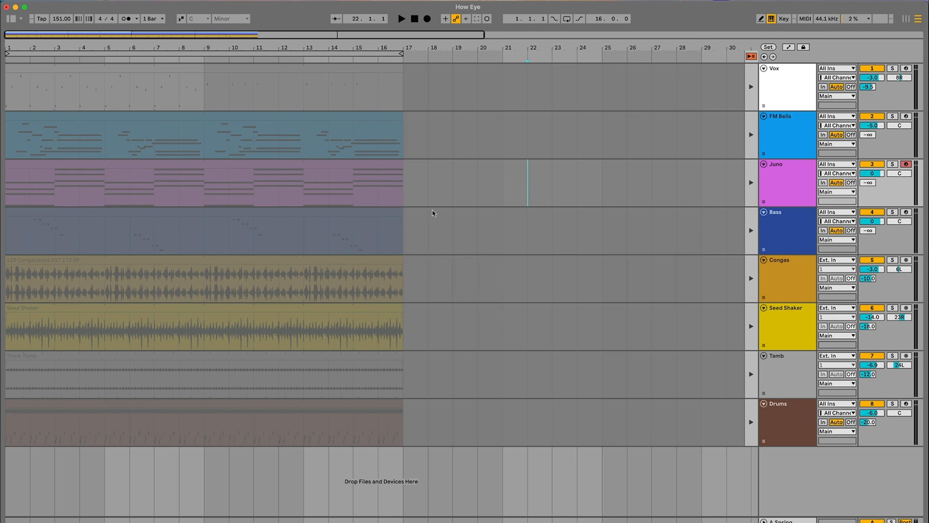
key(super+a)
key(Delete)
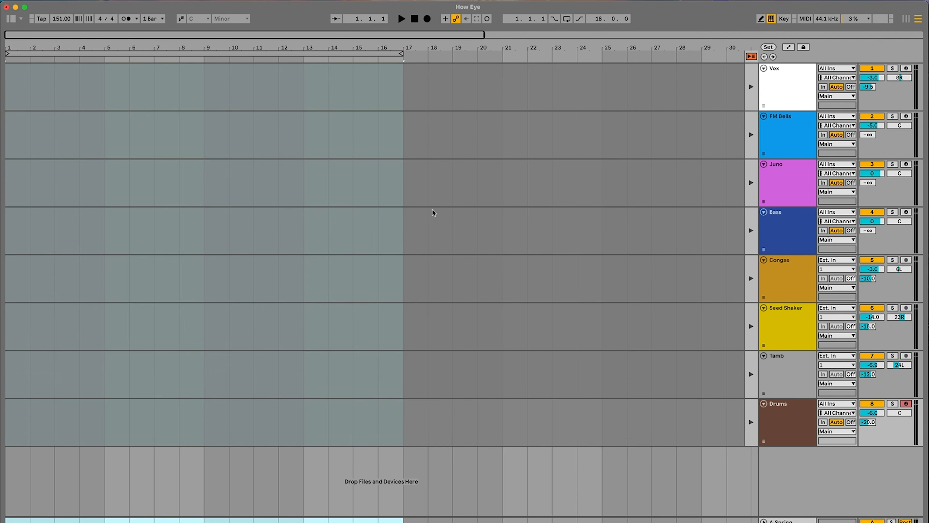
key(minus)
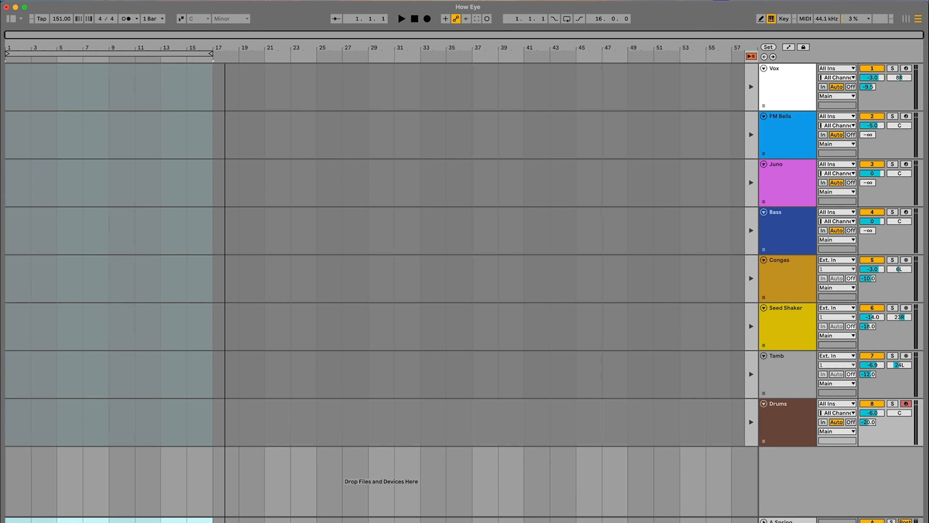
click(906, 20)
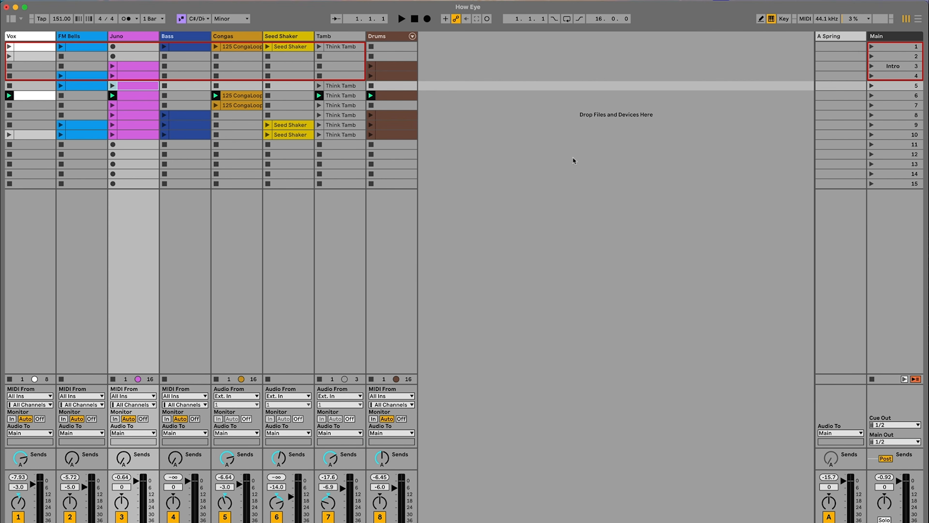
Step: Place the Intro scene's clips from Juno through Drums at bar 1 of the Arrangement and return to Session View
click(389, 67)
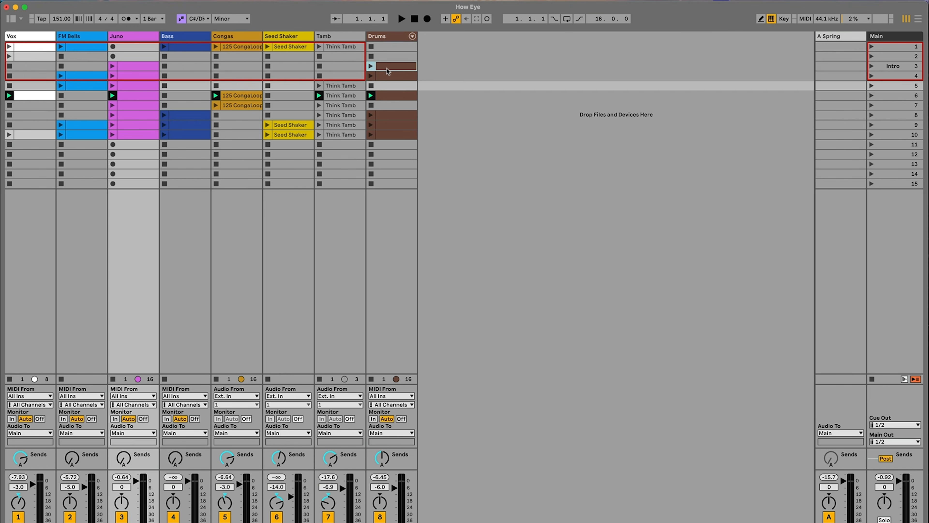
shift+click(136, 65)
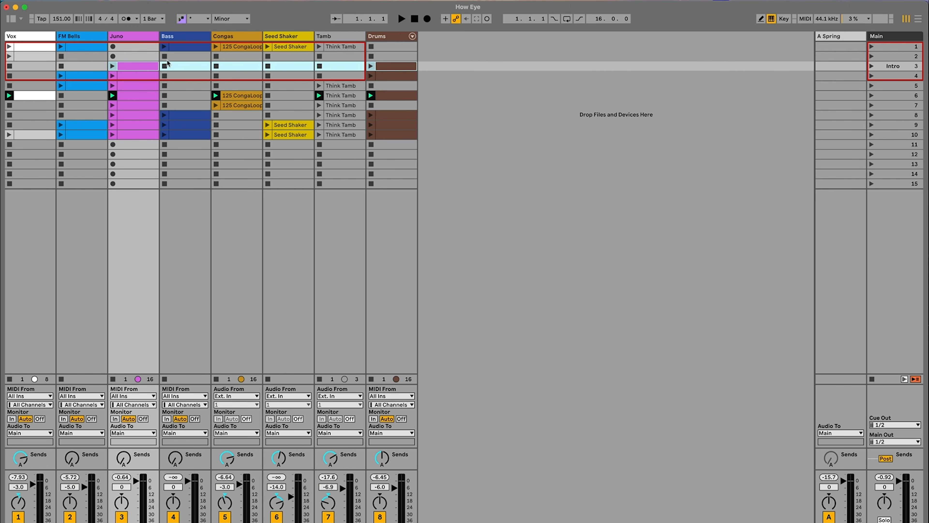
drag(383, 70, 16, 419)
key(Tab)
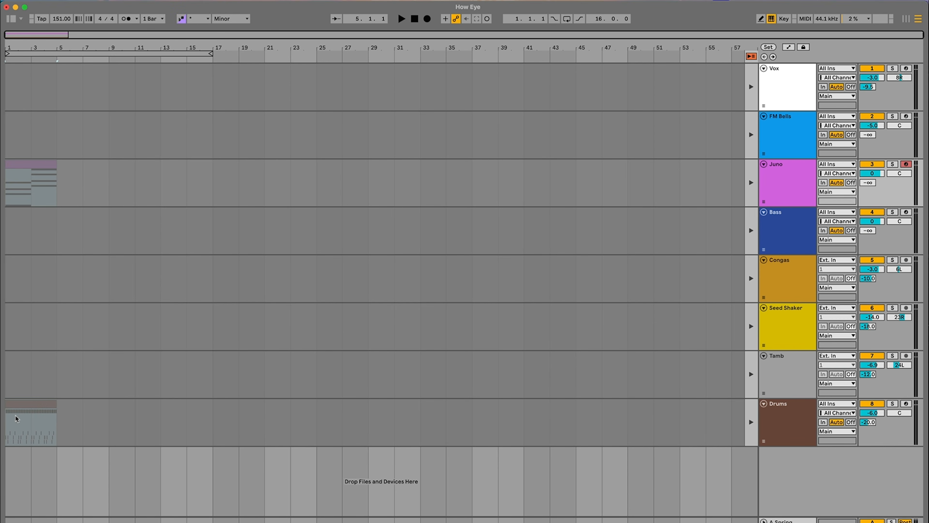
key(Tab)
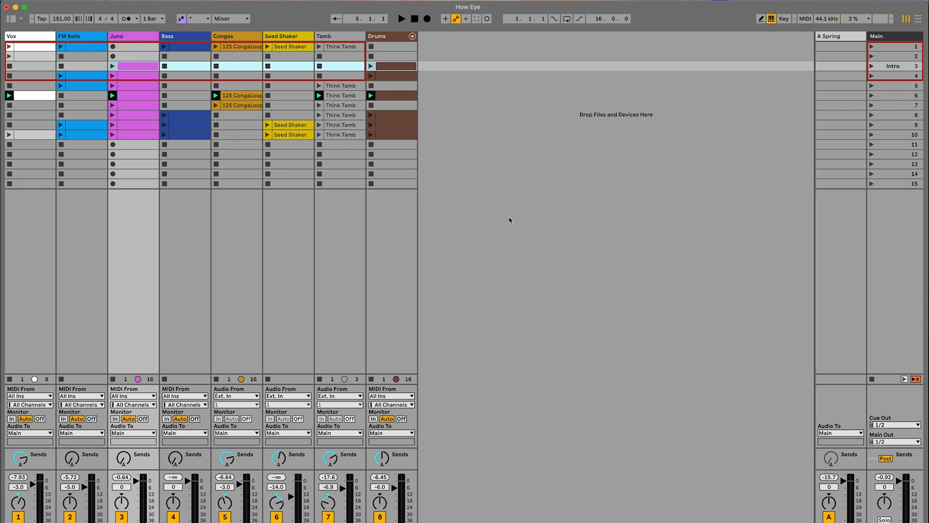
Step: Place scene 4's clips at bar 5 of the Arrangement and clear all clips from the timeline
click(891, 66)
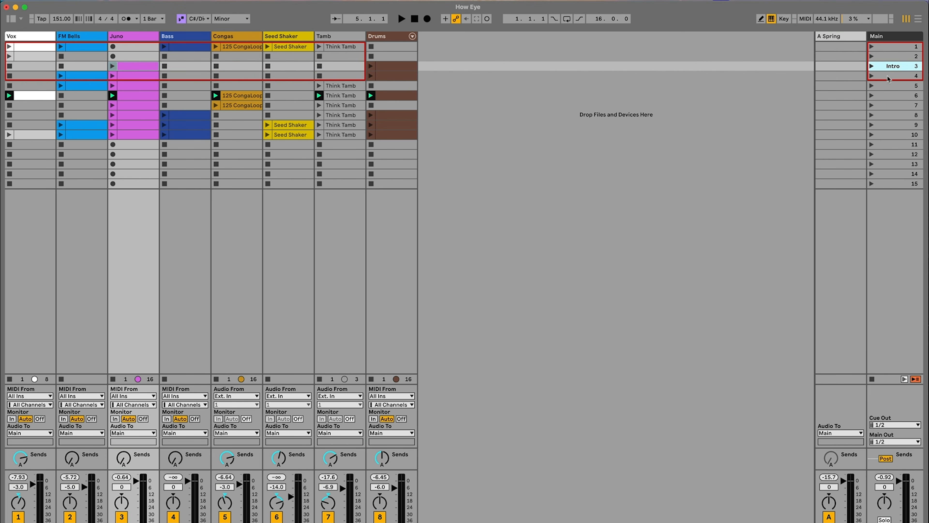
click(886, 76)
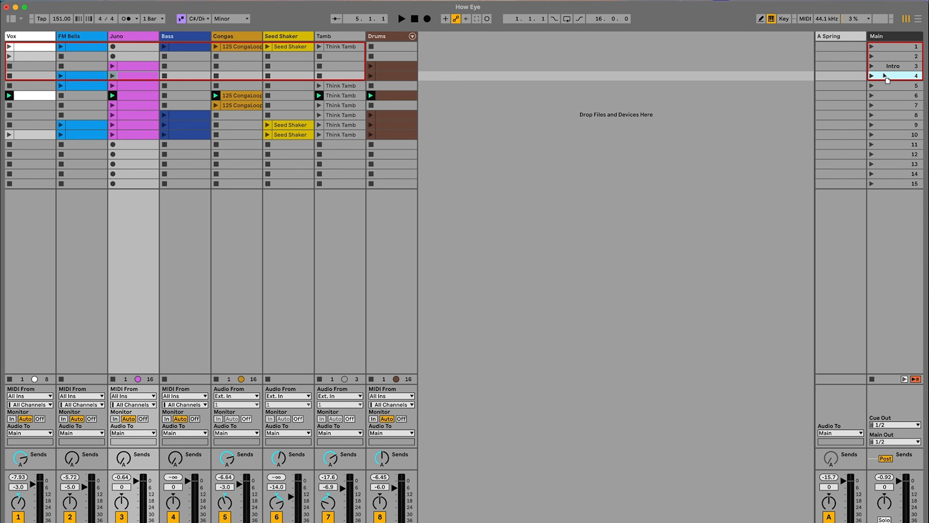
key(Tab)
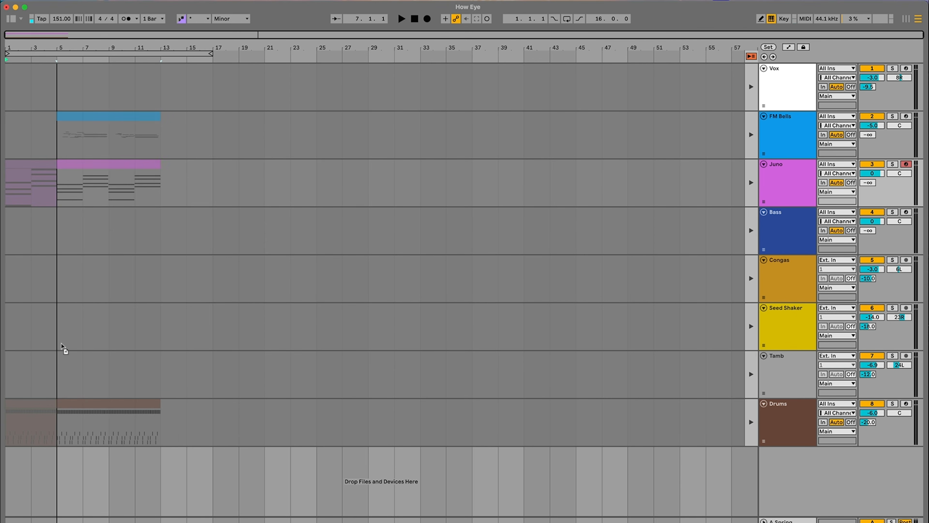
key(super+a)
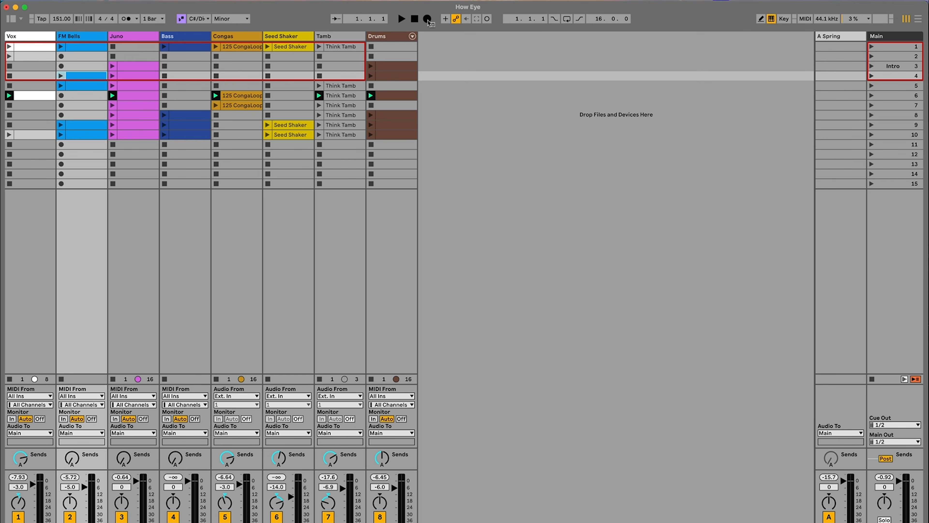
Step: Arm Arrangement recording without starting the transport and launch the Intro scene to record it from bar 1
right_click(428, 20)
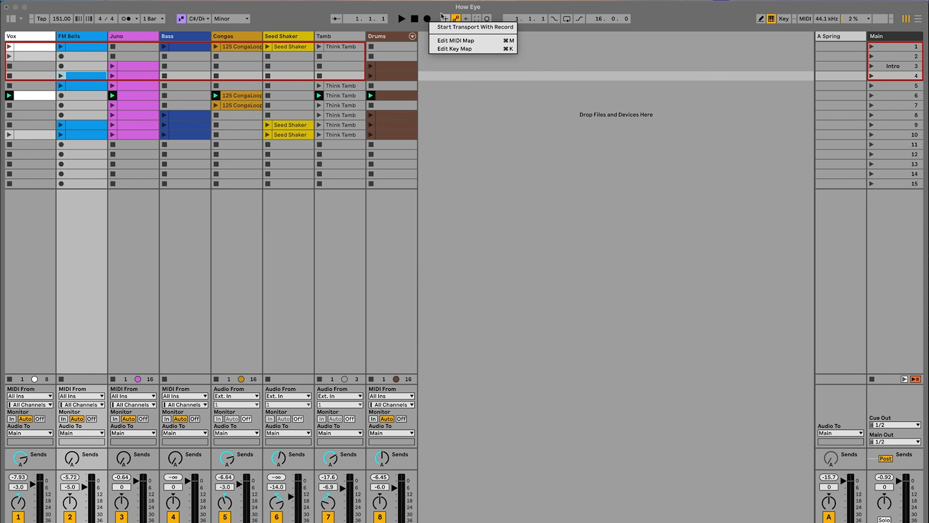
click(430, 8)
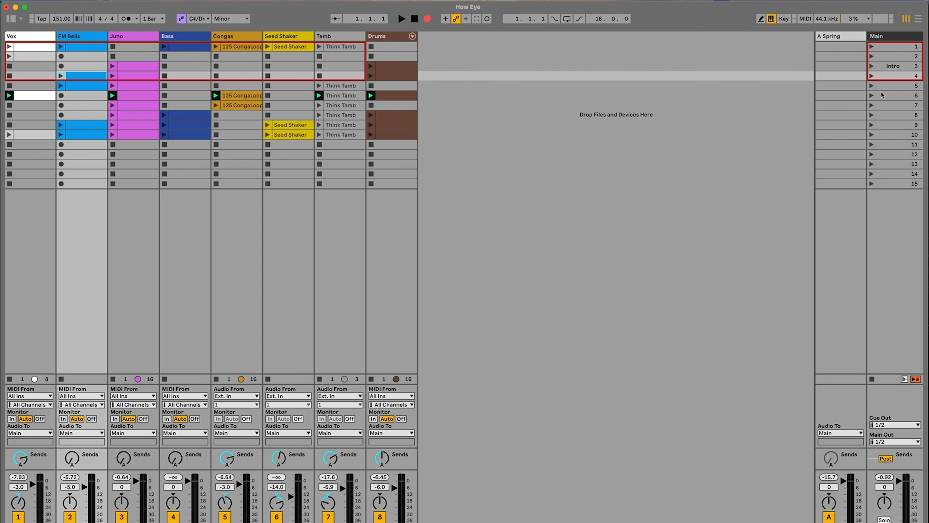
click(896, 68)
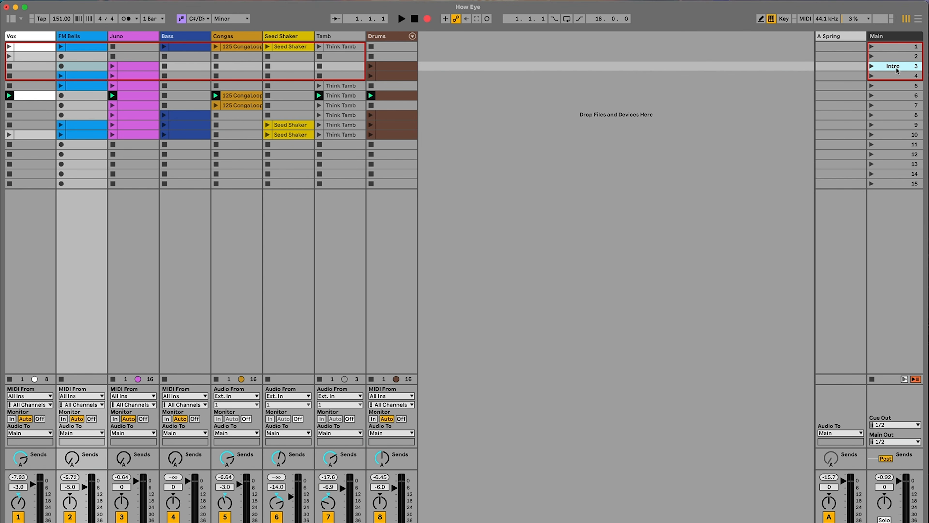
click(871, 66)
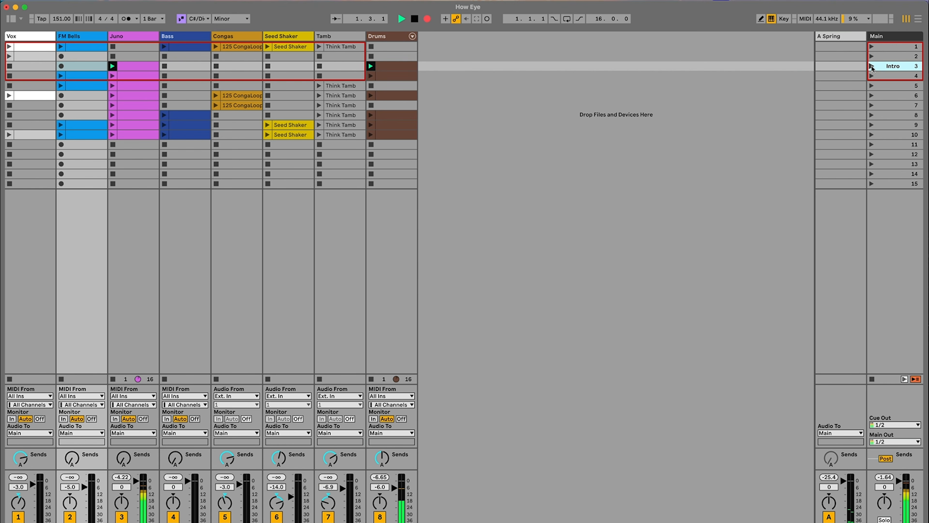
Step: Check the ongoing recording in Arrangement View and launch scene 5 from Session View
click(918, 21)
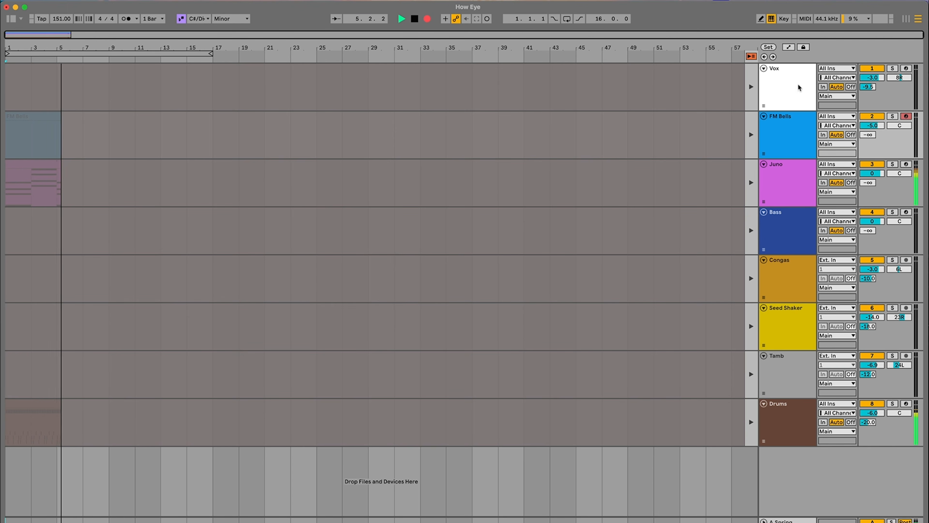
click(906, 19)
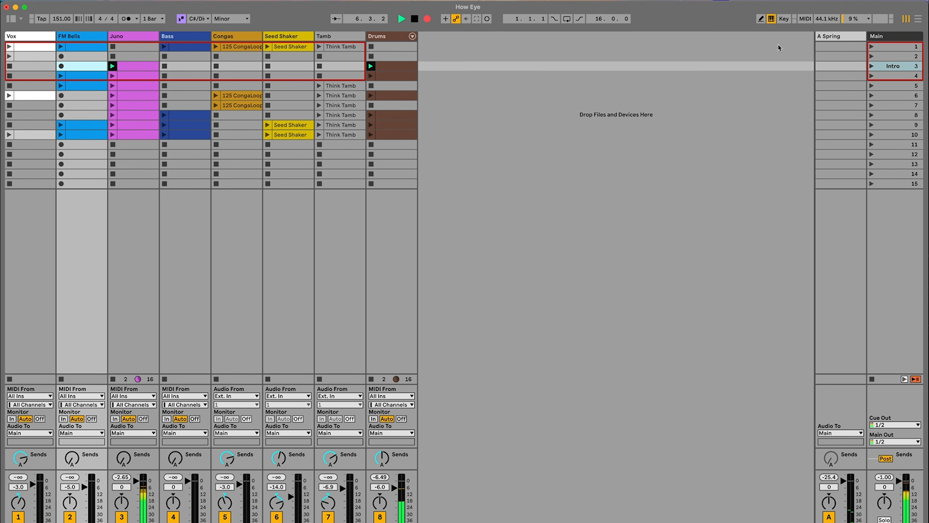
click(895, 75)
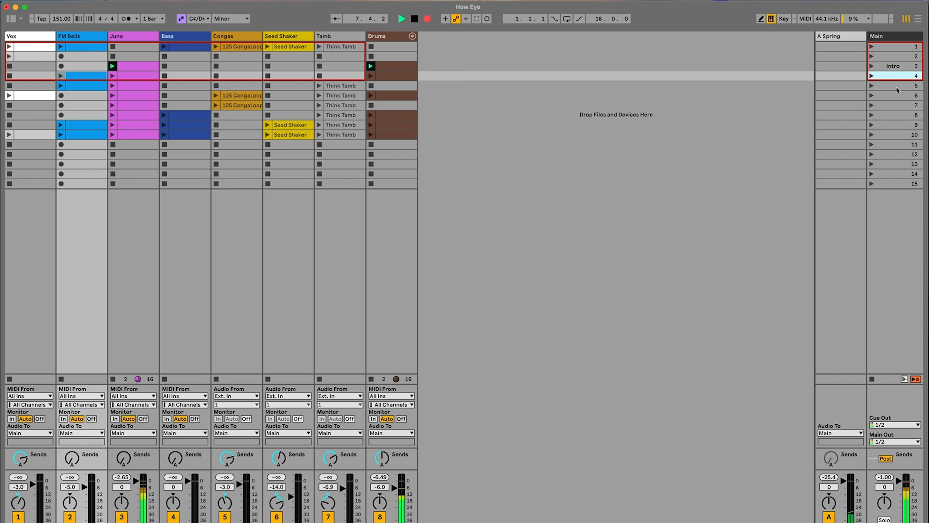
click(884, 87)
click(871, 86)
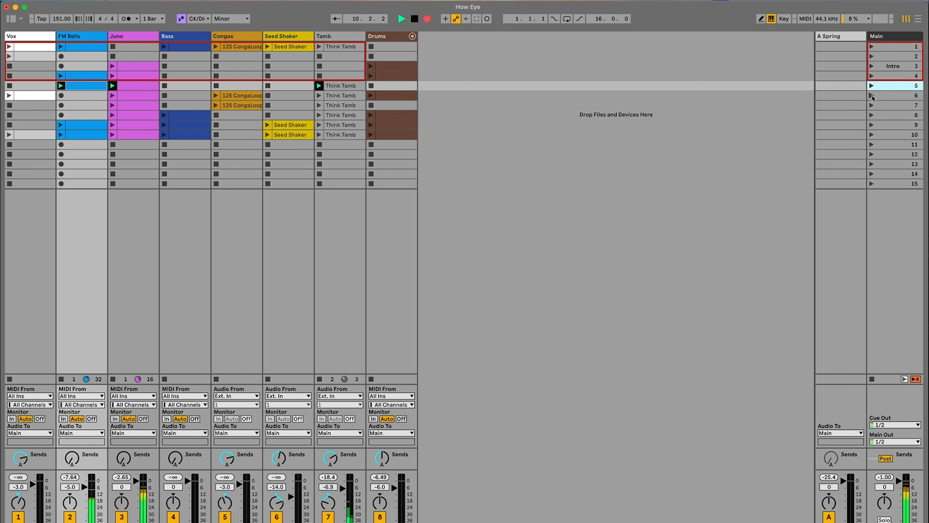
Step: Launch the Intro scene again, followed by scene 6, while recording into the Arrangement
click(871, 67)
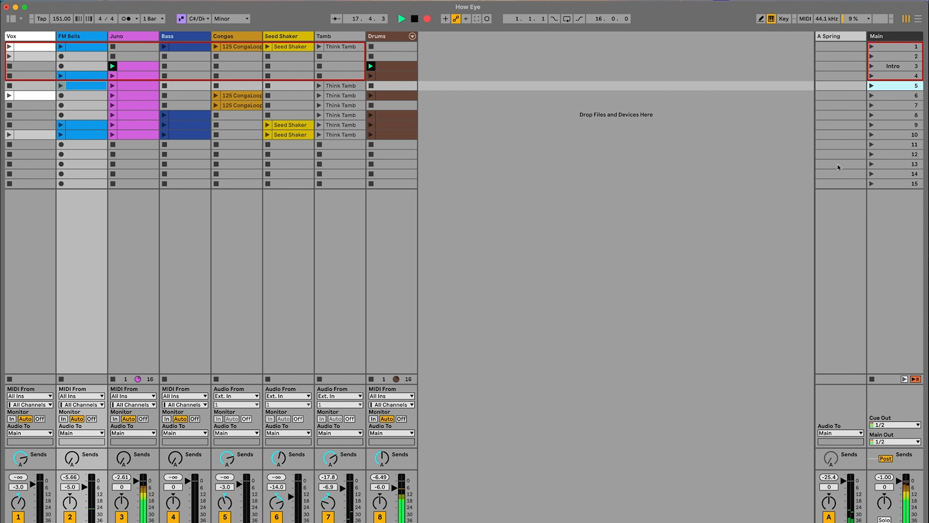
click(885, 95)
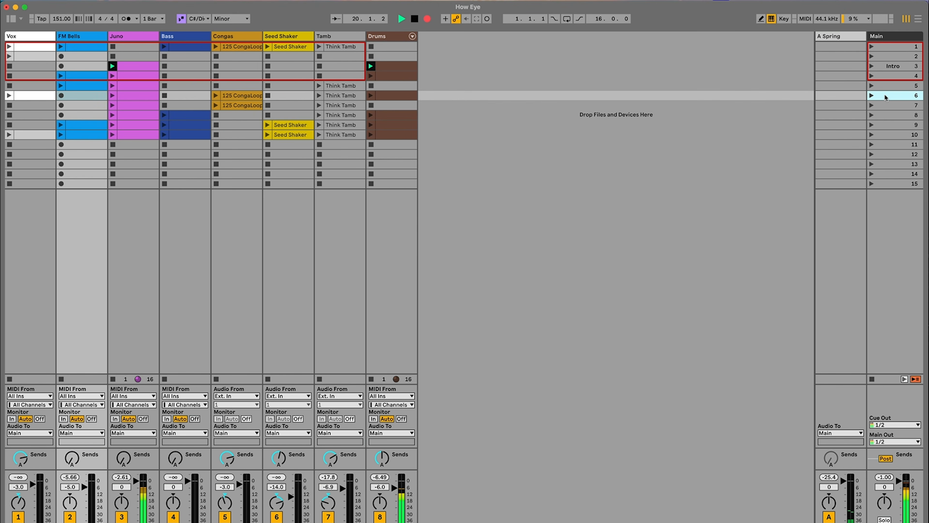
click(871, 96)
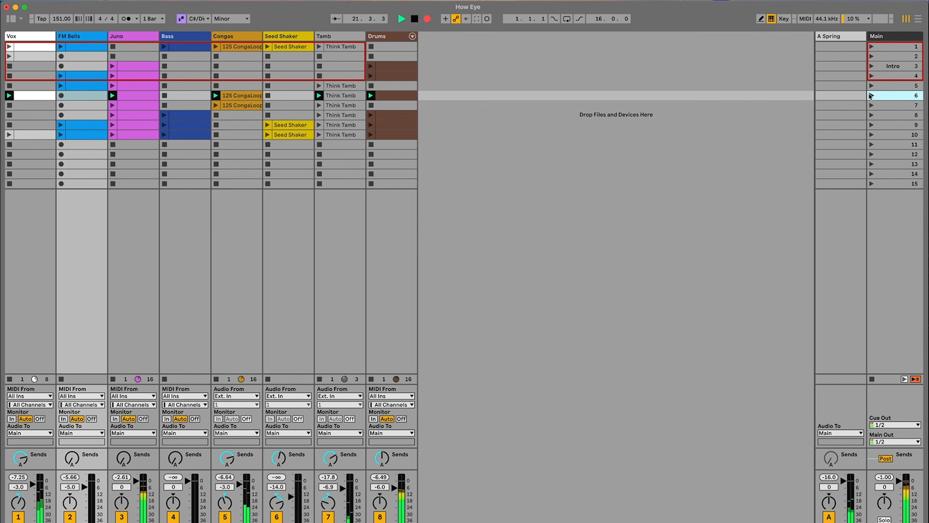
Step: Launch scenes 7 and 8 in turn and stop all clips and the Arrangement recording
click(888, 108)
click(871, 105)
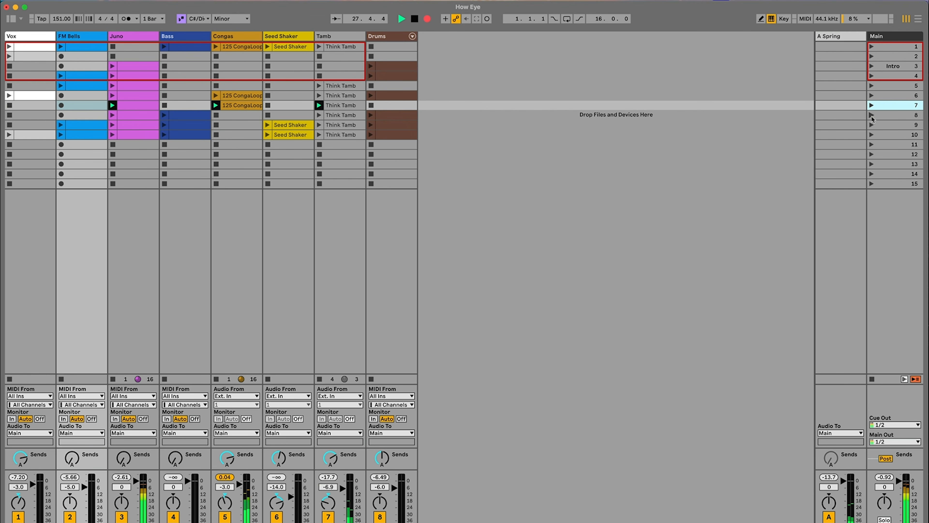
click(872, 115)
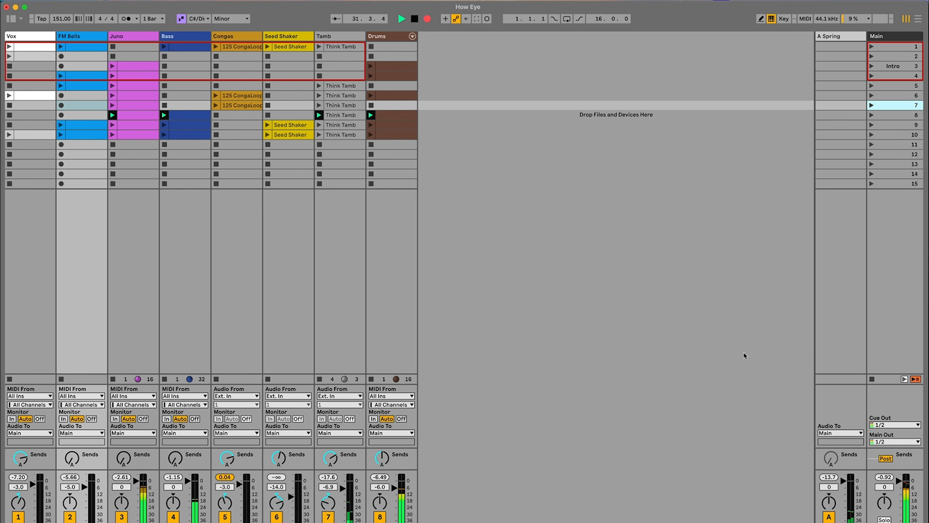
click(871, 379)
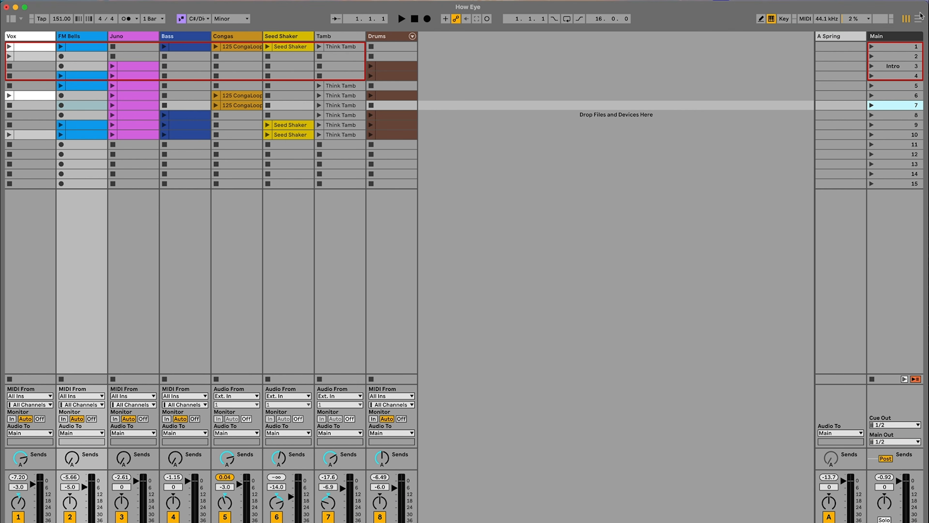
Step: Show the recorded Arrangement, switch all tracks back to Arrangement playback and return the transport to bar 1
click(918, 19)
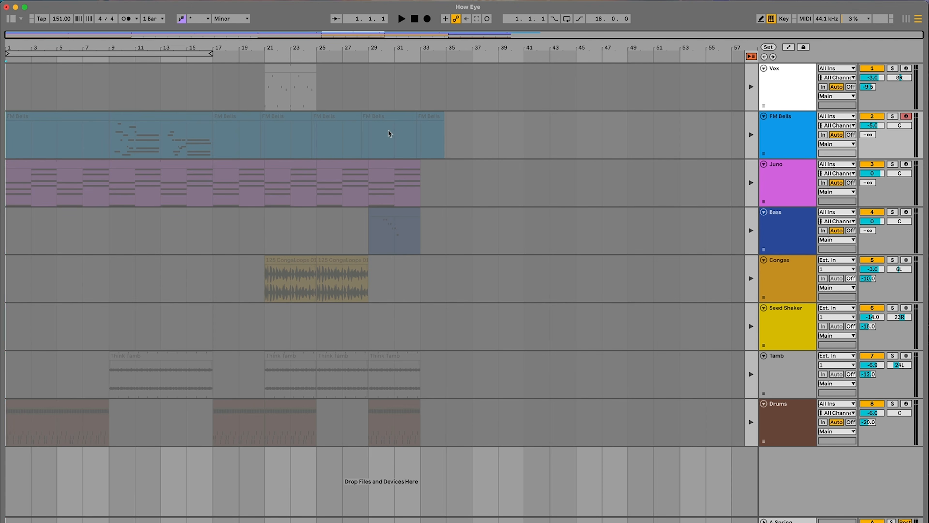
click(401, 19)
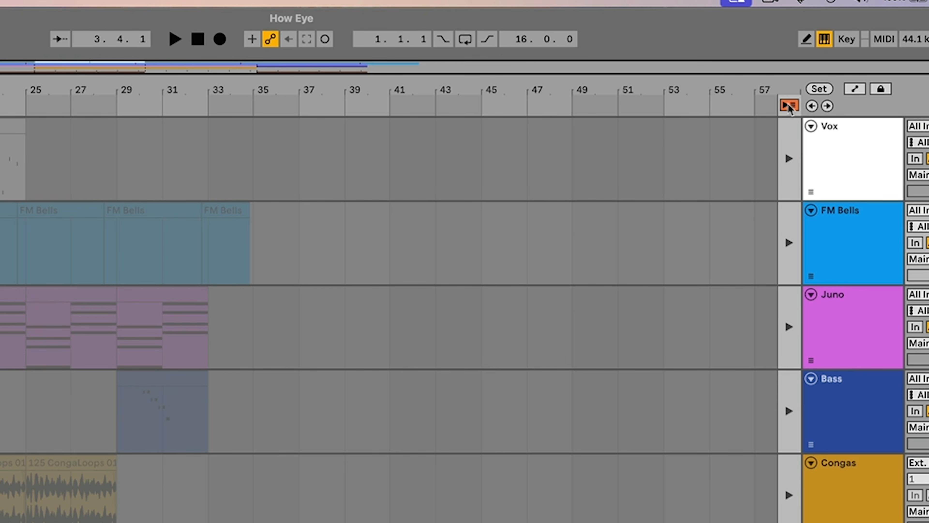
click(788, 106)
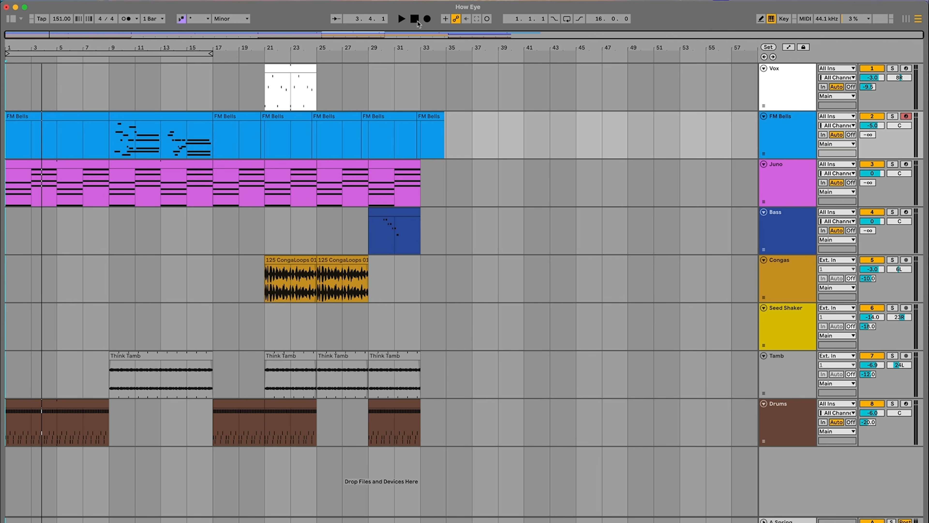
click(200, 41)
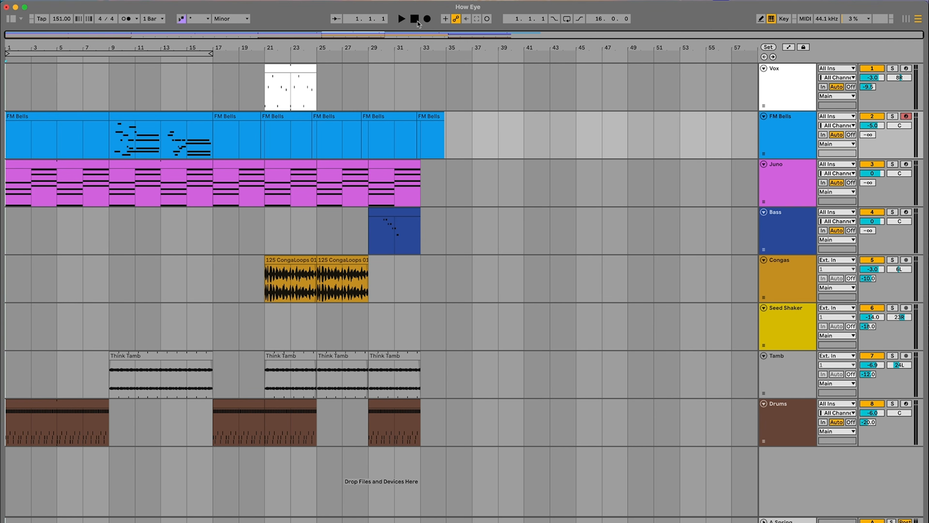
Step: Arm recording from bar 17, launch scene 9 over the existing Arrangement and check the overwritten clips in Arrangement View
key(space)
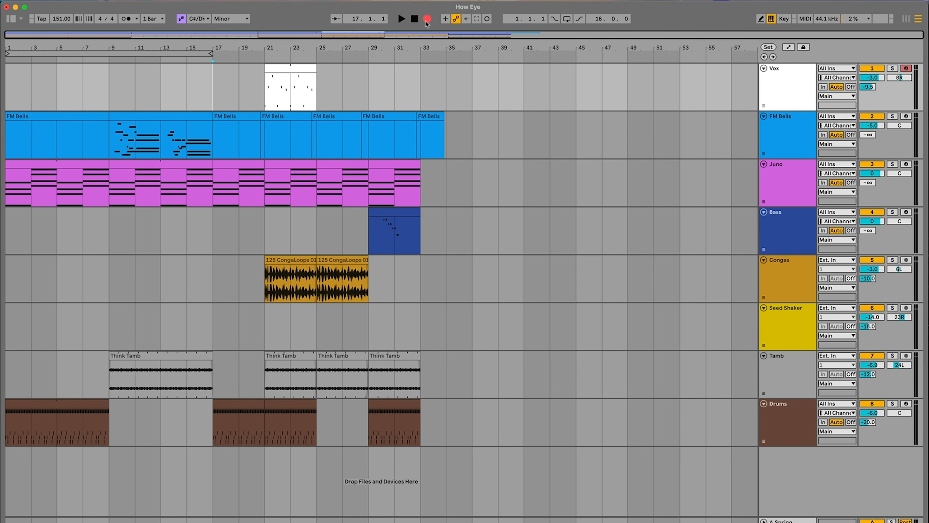
click(905, 21)
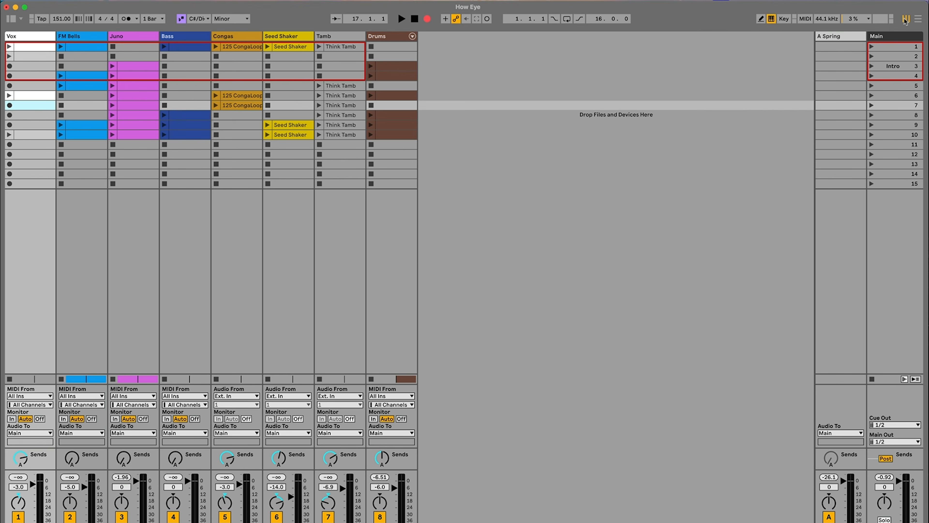
click(872, 124)
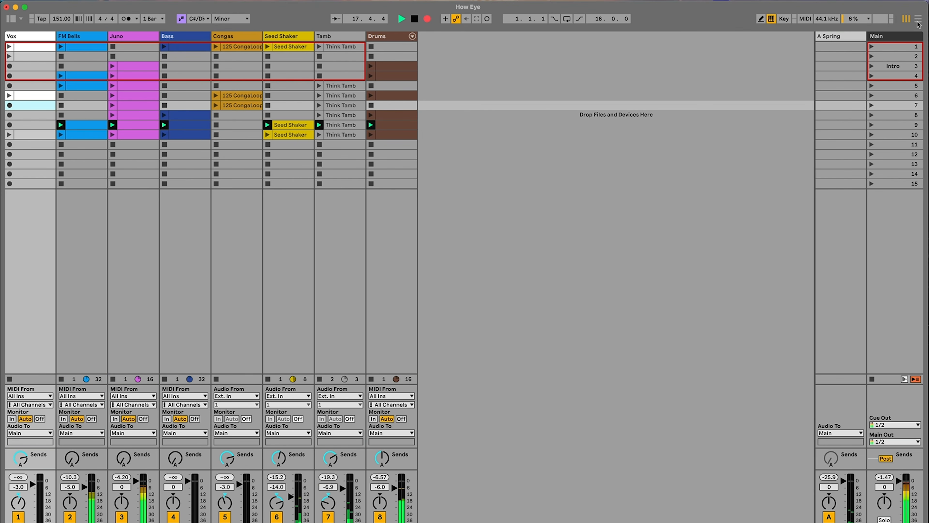
key(Tab)
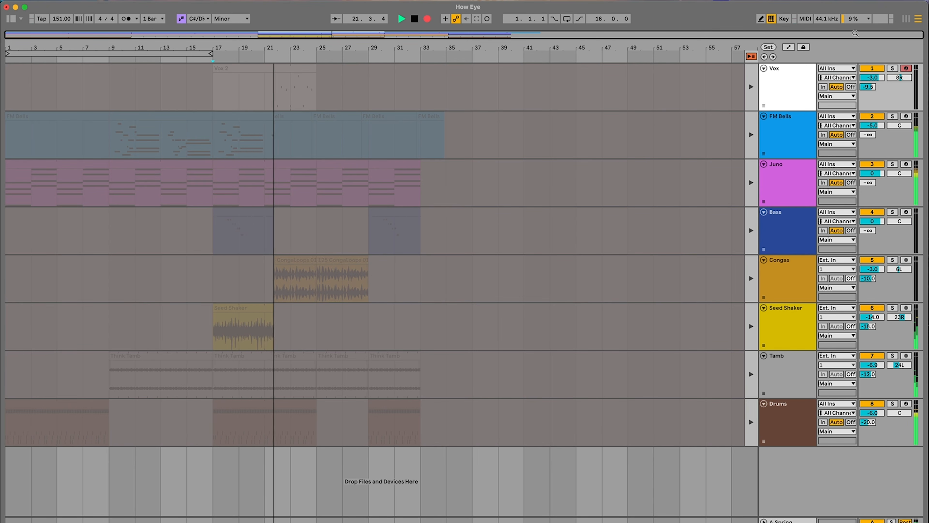
click(906, 19)
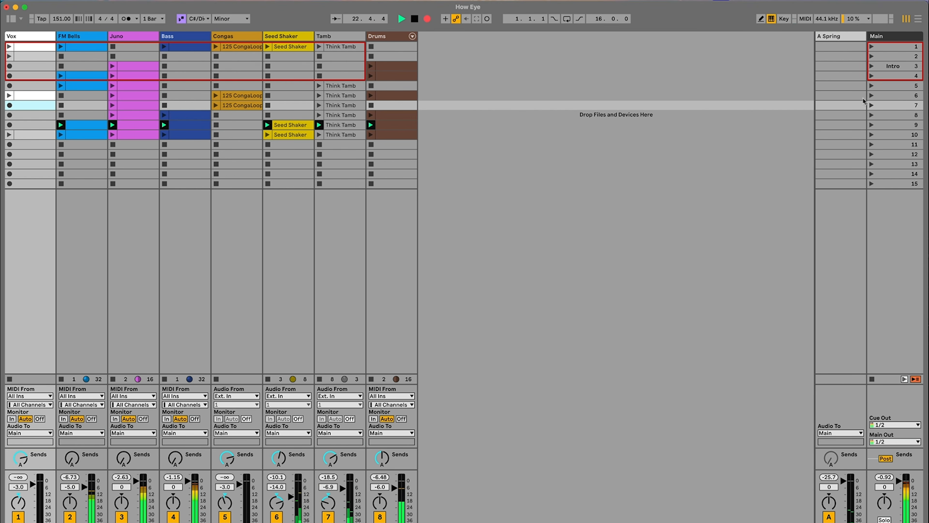
Step: Launch scene 7 to record it from bar 25 and check the result in Arrangement View
click(871, 106)
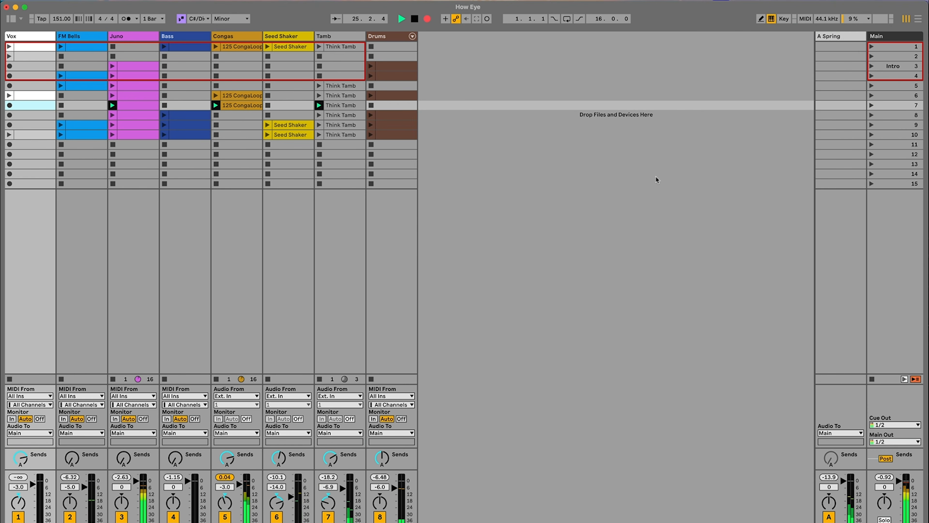
key(Tab)
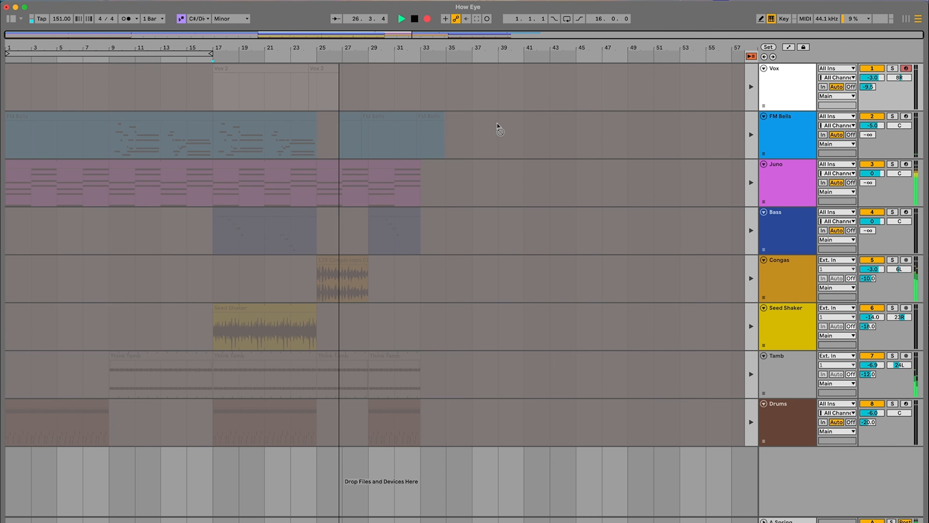
key(Tab)
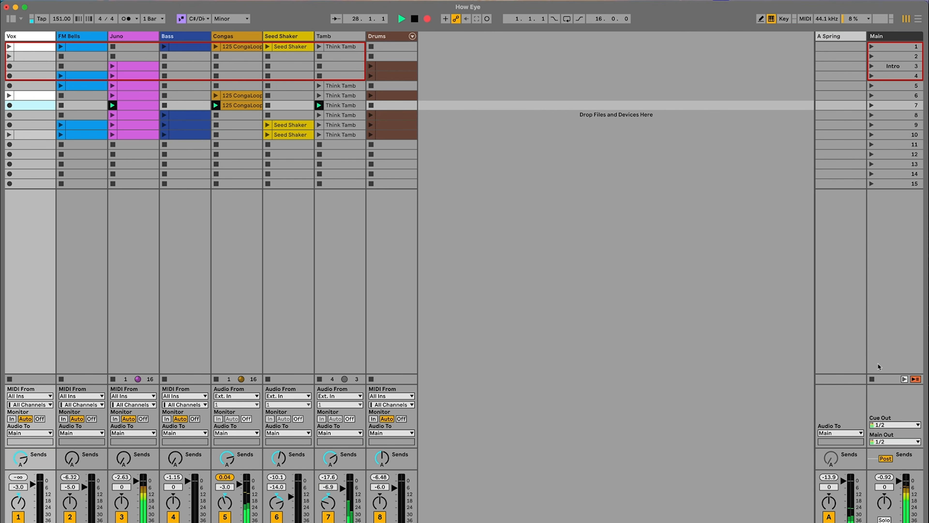